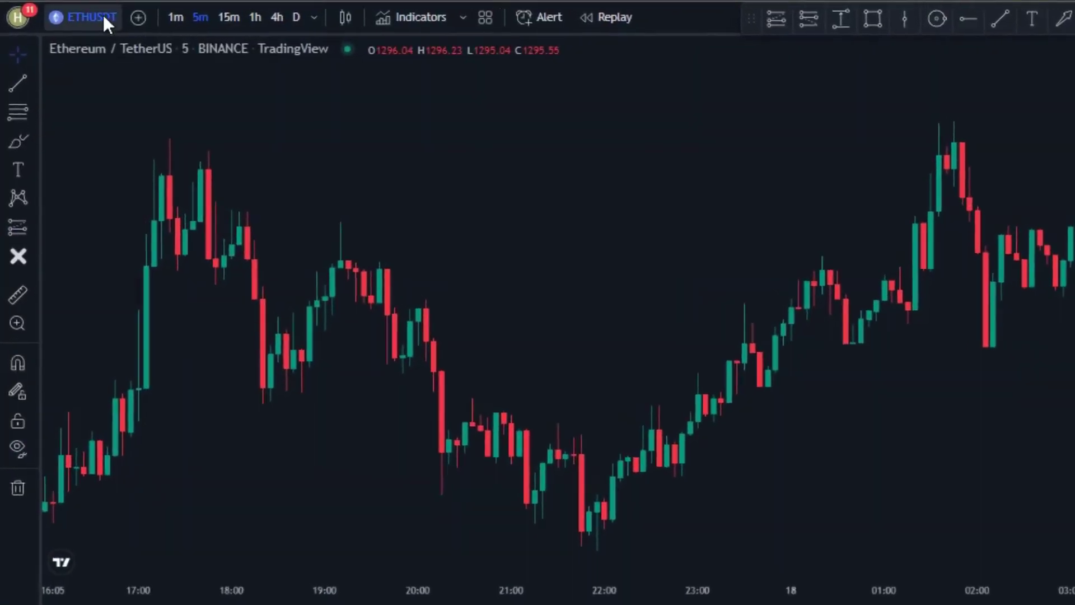
Switch the chart to Binance ETHUSDT on the 5-minute timeframe
left_click(103, 14)
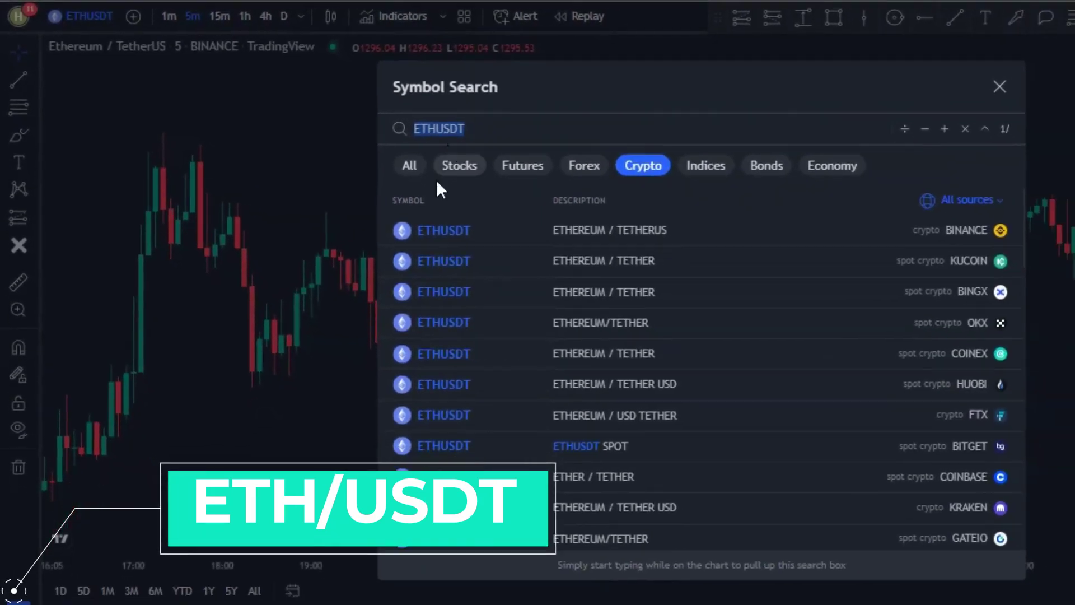
left_click(555, 232)
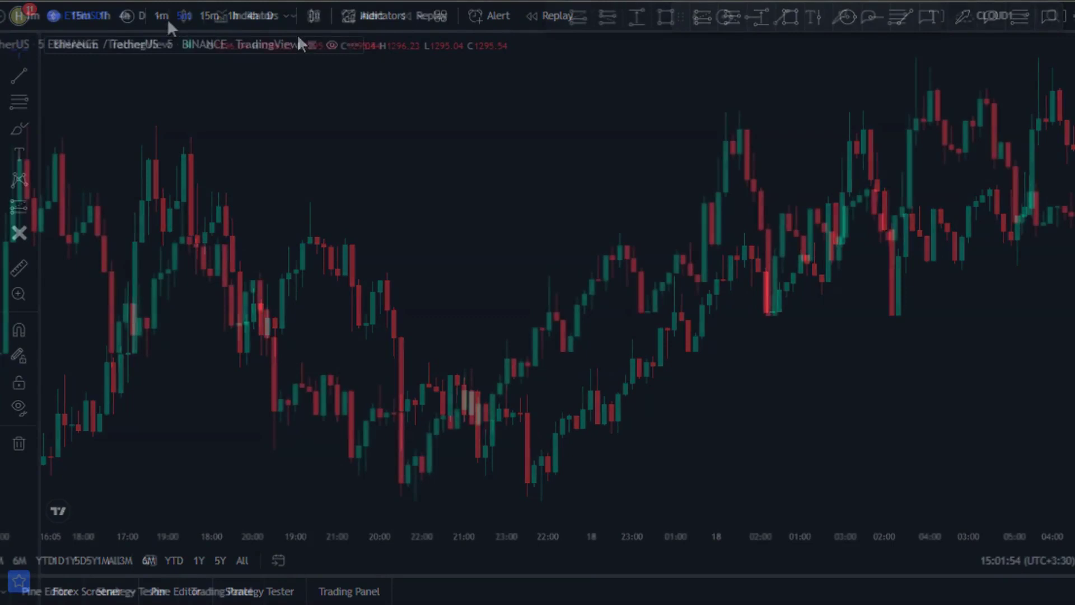
left_click(286, 15)
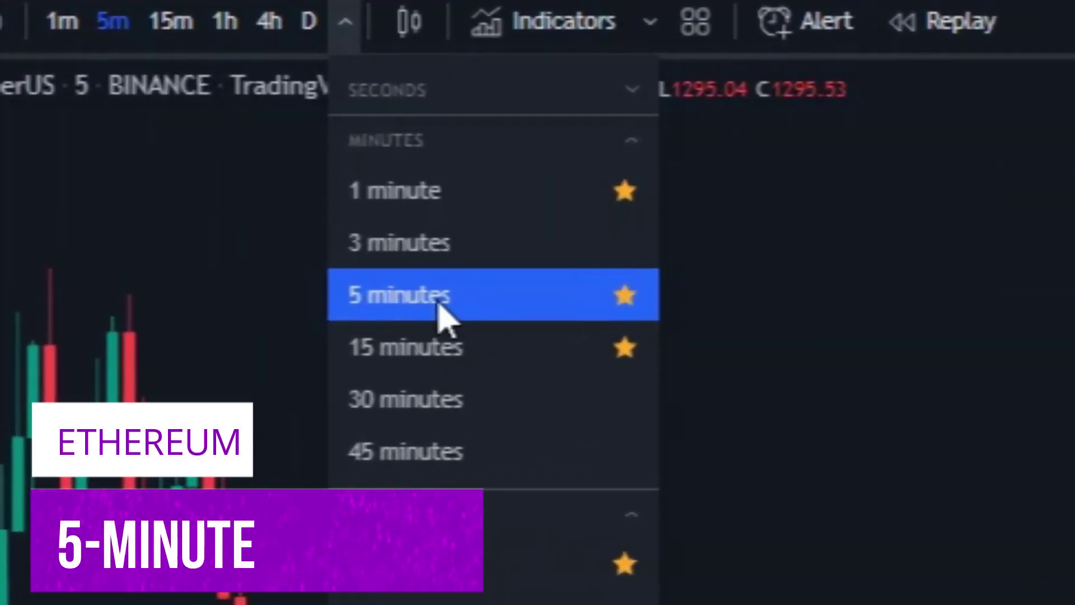
left_click(689, 327)
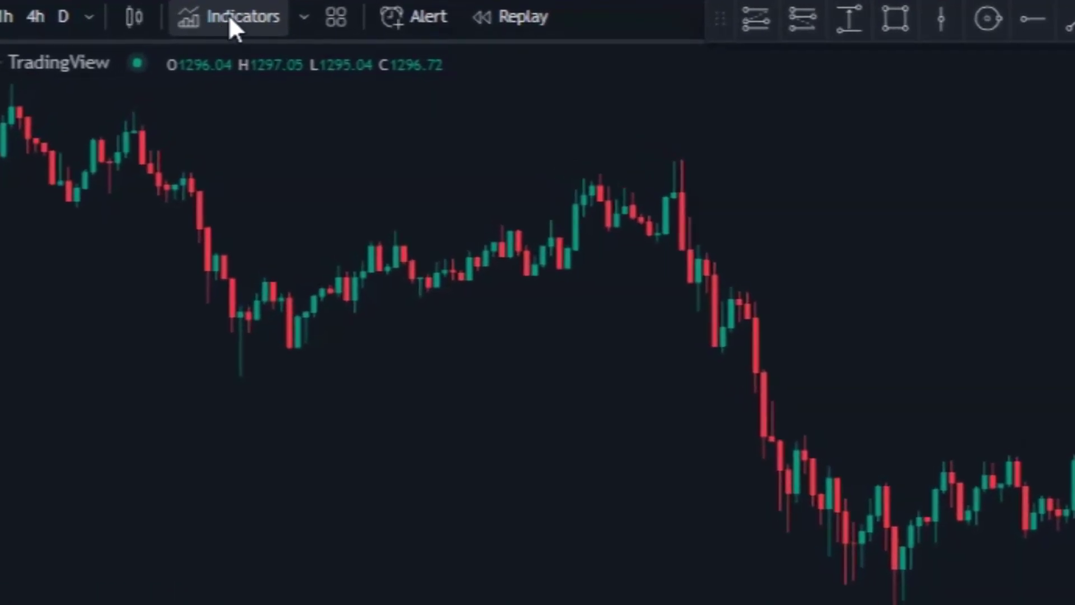
Add the SuperTrend indicator from a 'supertrend' search and pan toward recent candles
left_click(228, 14)
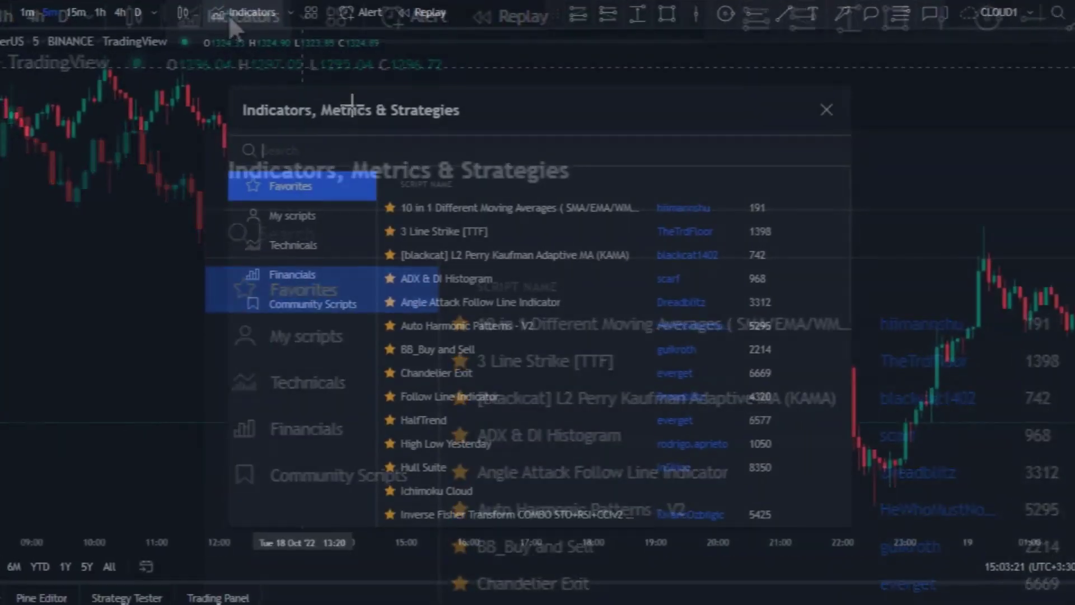
type("su")
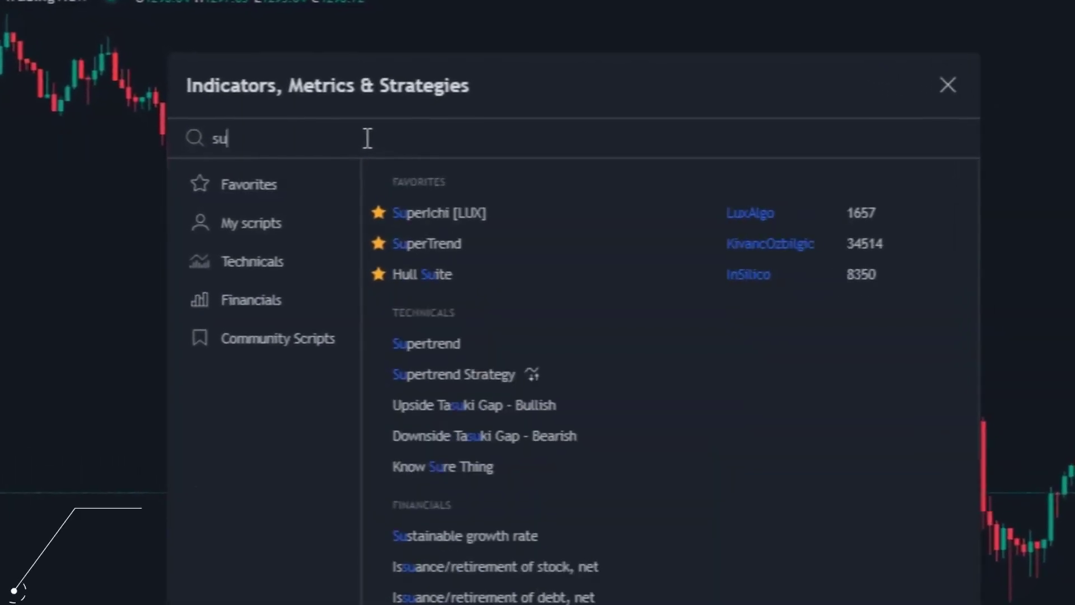
type("pertrend")
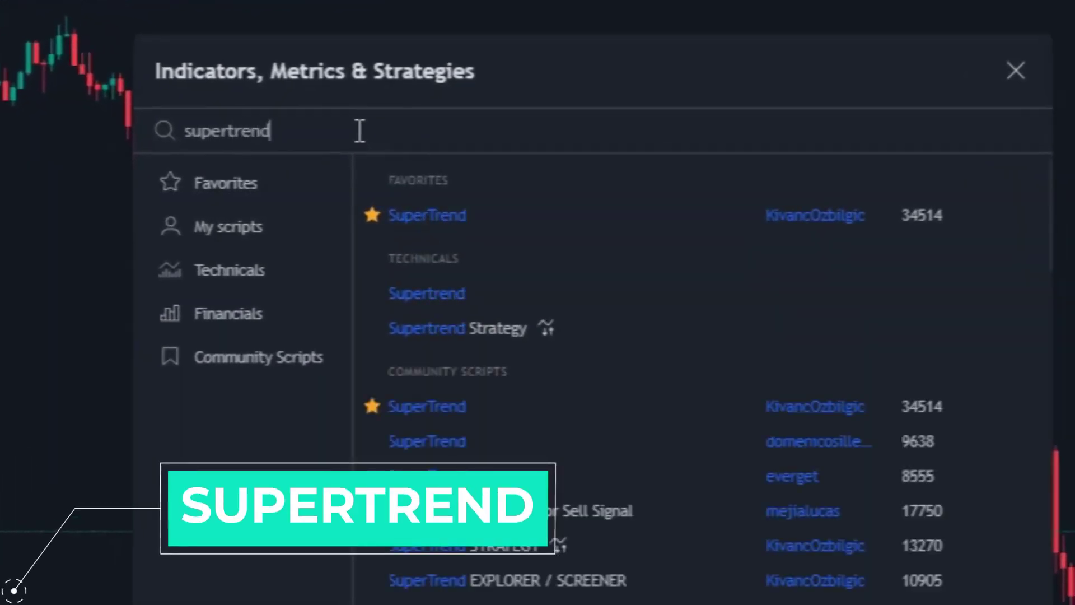
left_click(438, 217)
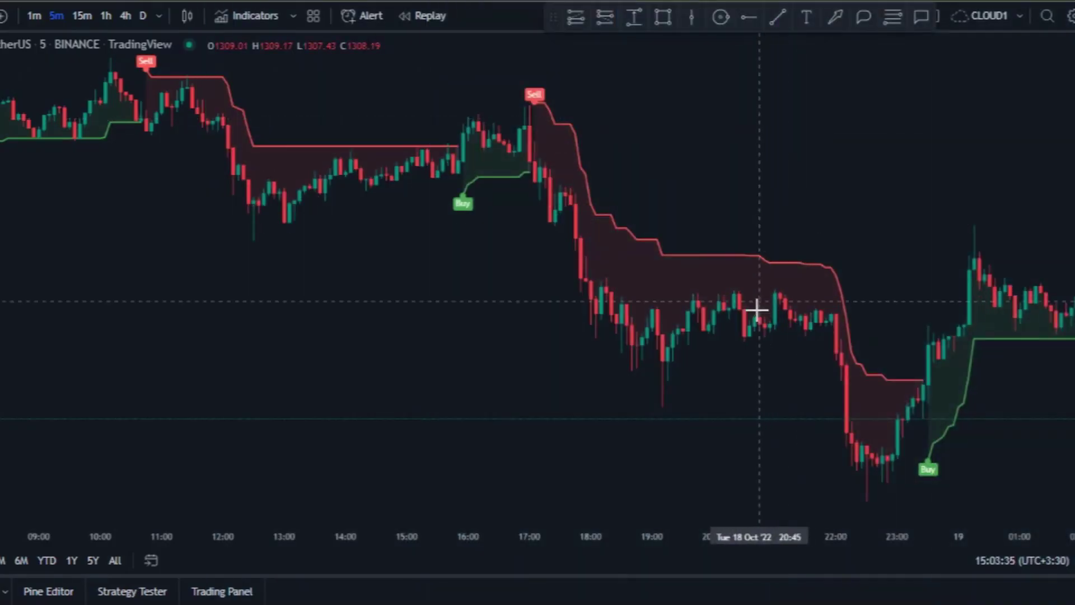
scroll(737, 569, "right", 3)
left_click_drag(441, 186, 119, 186)
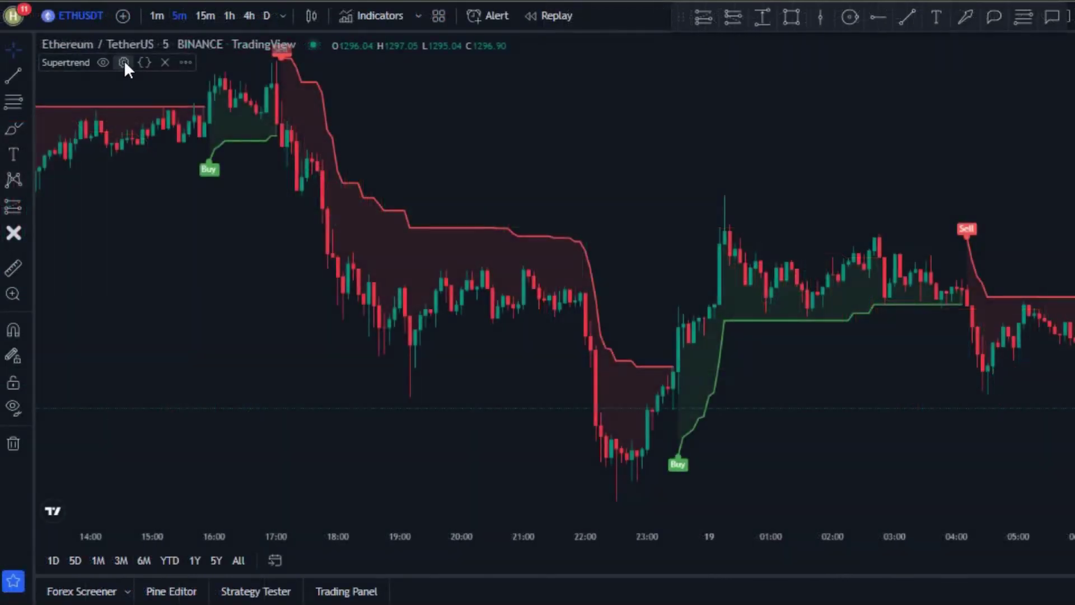
Set Supertrend's ATR Period to 55 and ATR Multiplier to 1, then apply
left_click(124, 62)
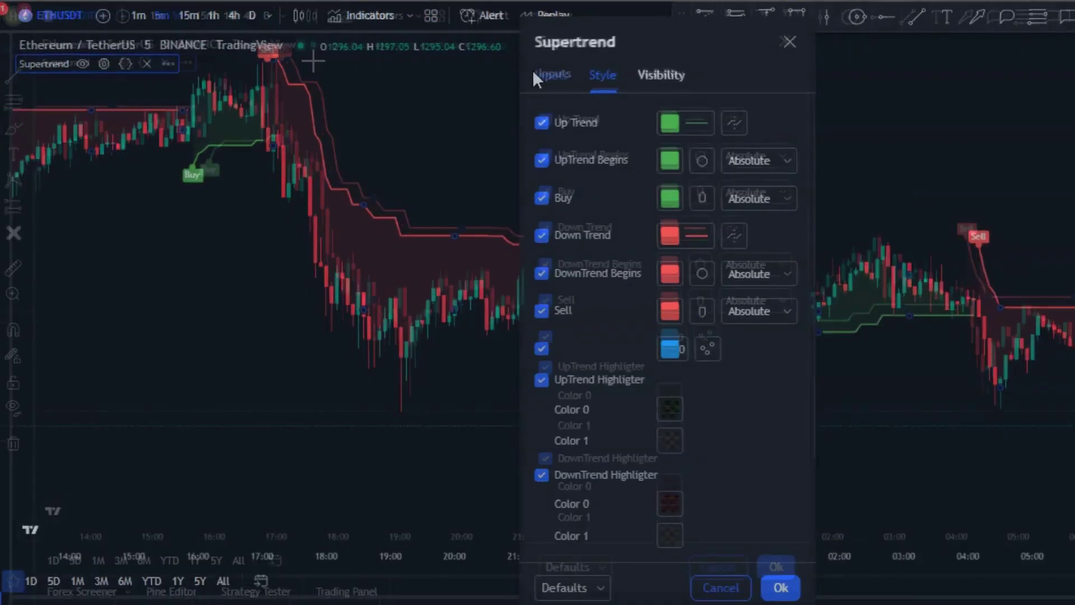
left_click(546, 73)
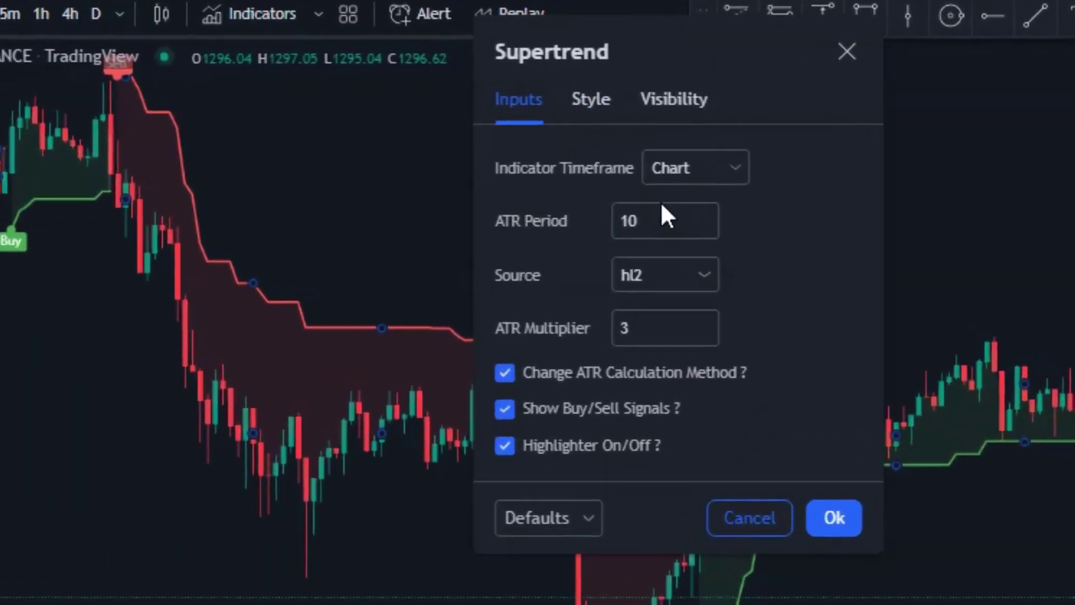
left_click(671, 223)
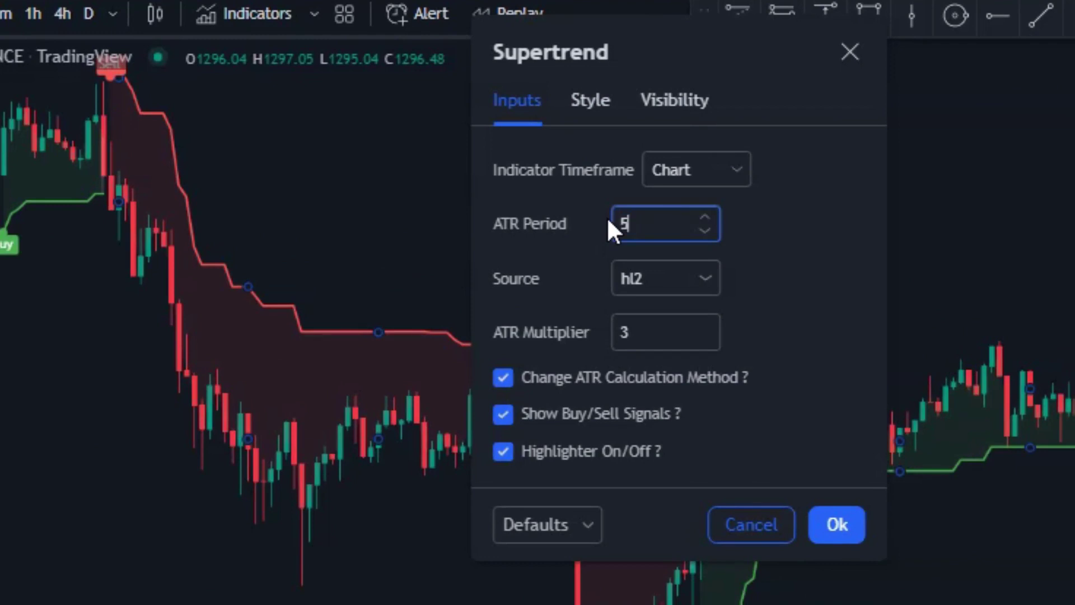
left_click(818, 237)
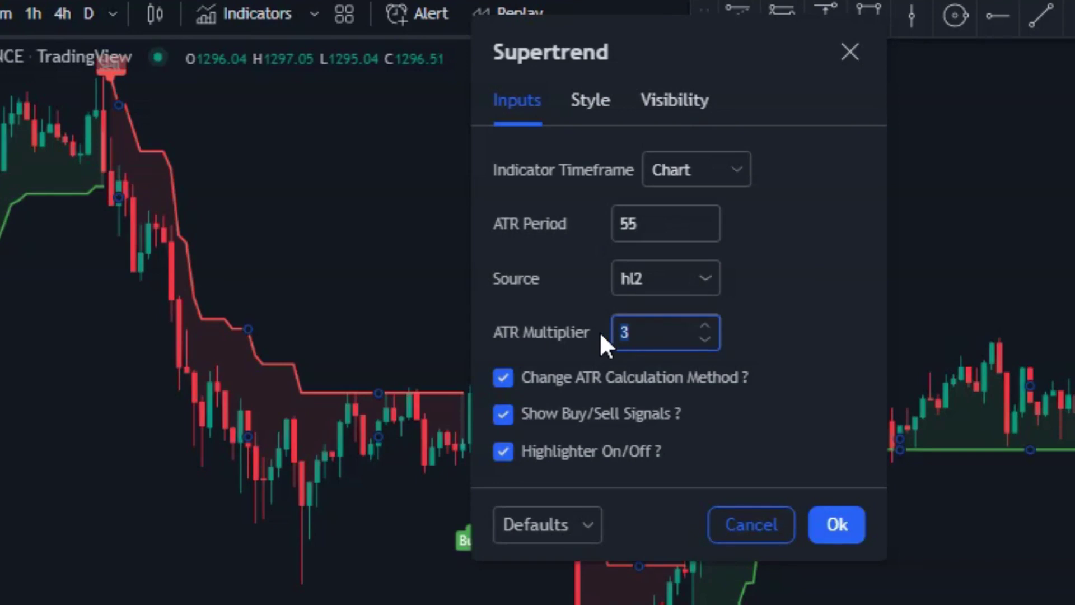
type("1")
left_click(837, 526)
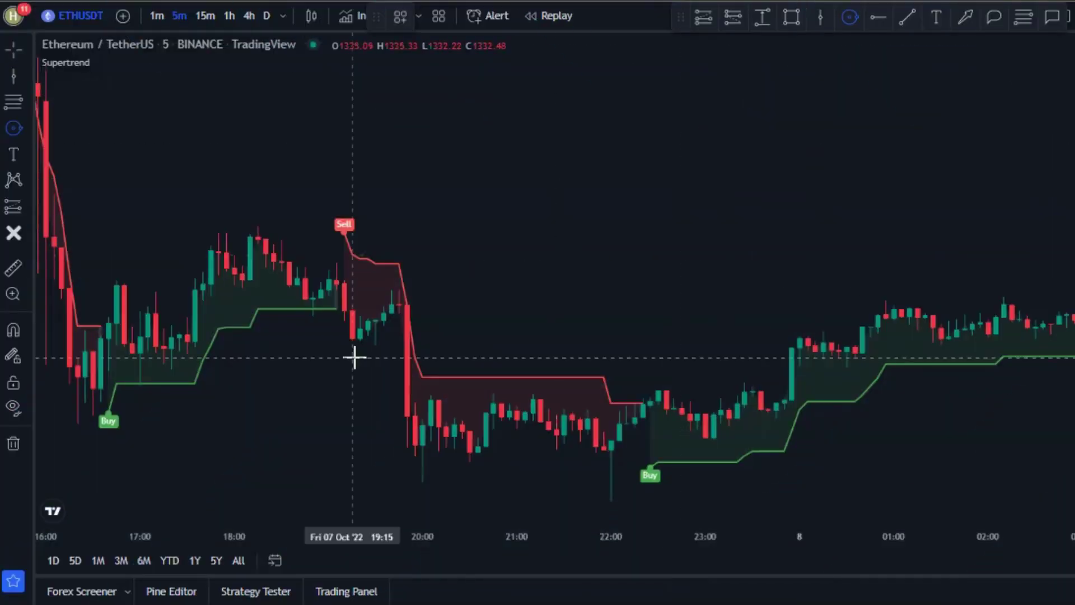
Circle the Buy signal, mark its candle with a vertical line, and place a shortened long position
left_click_drag(103, 444, 117, 401)
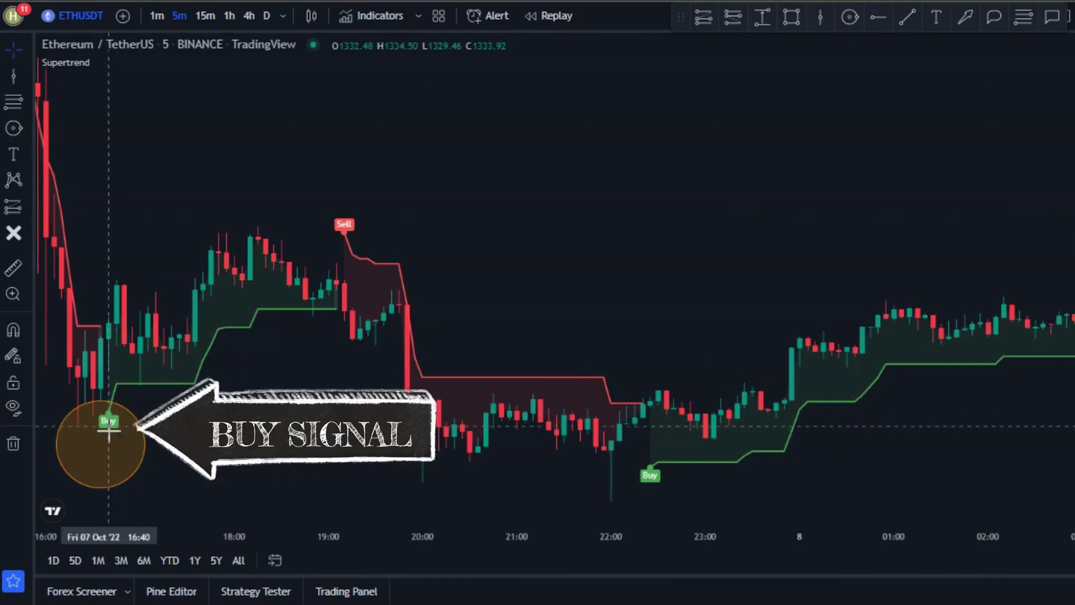
left_click(820, 17)
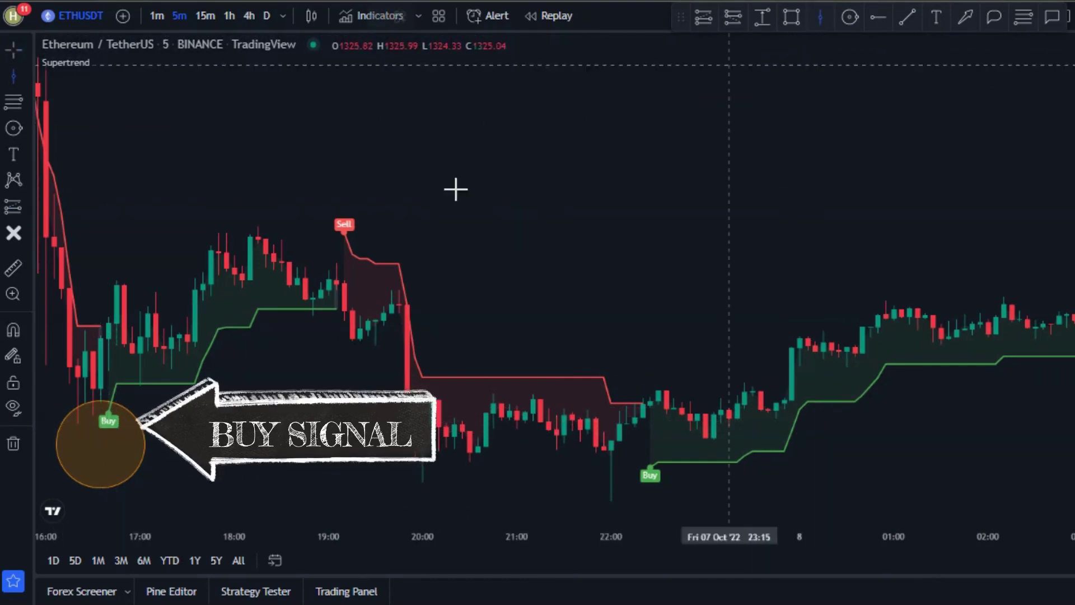
left_click(109, 275)
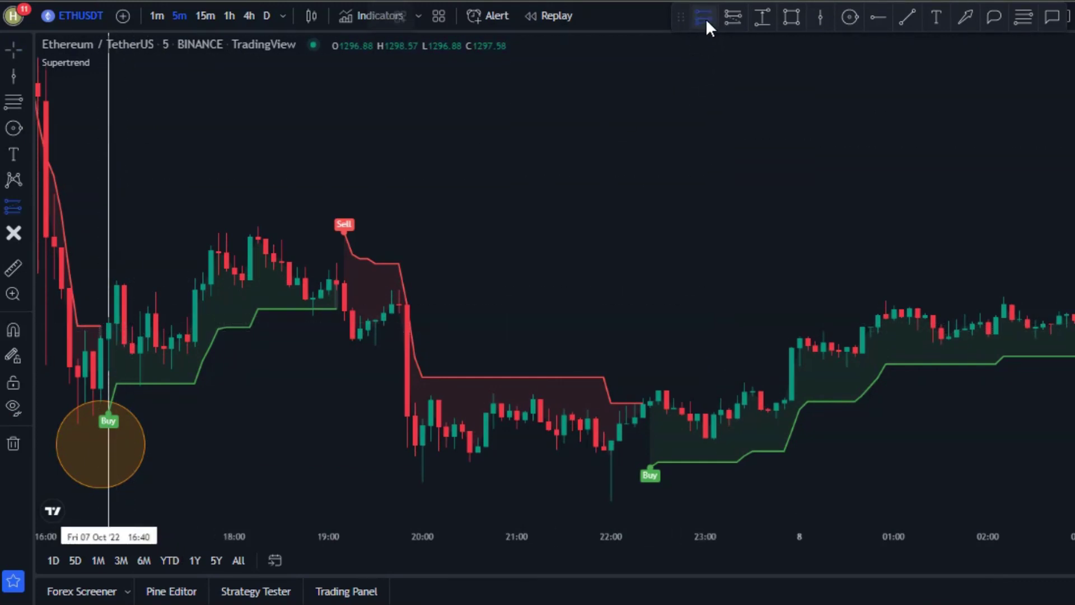
left_click(109, 328)
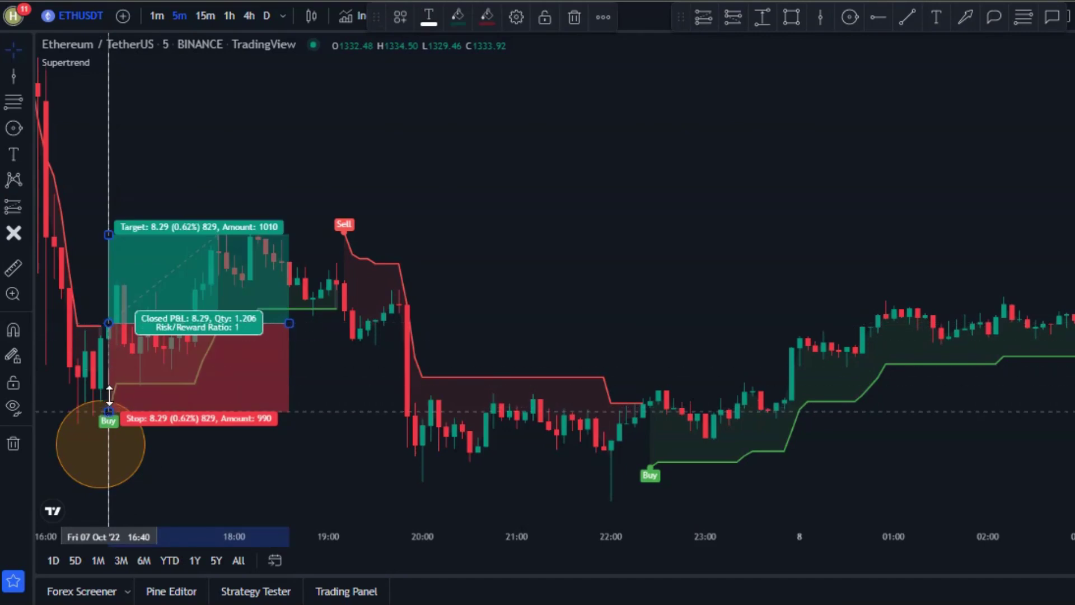
left_click_drag(285, 324, 219, 307)
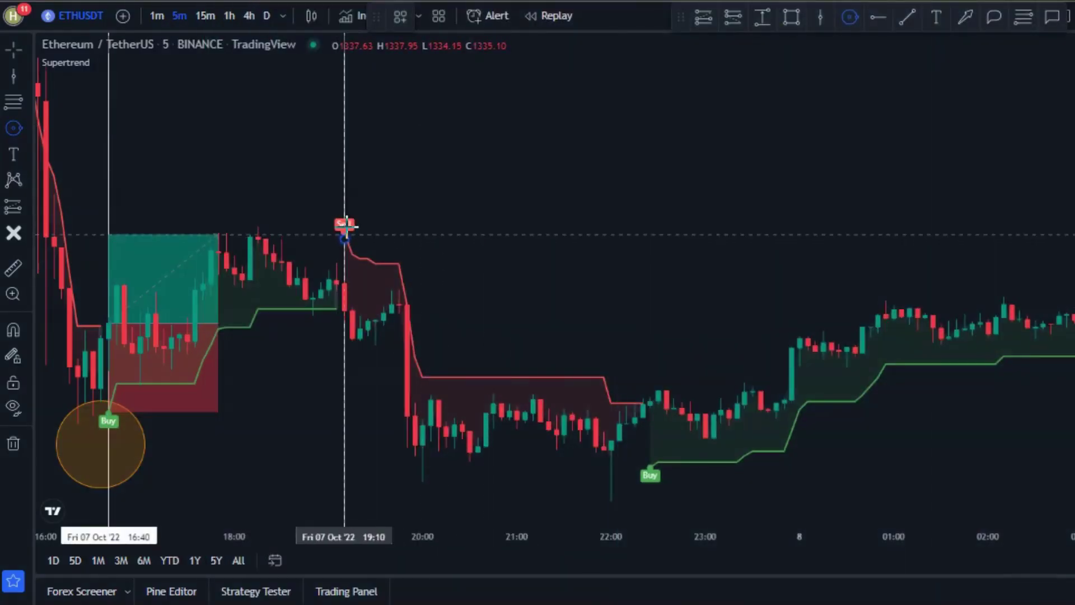
Circle the Sell signal and place a short position with a lower target ending near 20:00
left_click(365, 214)
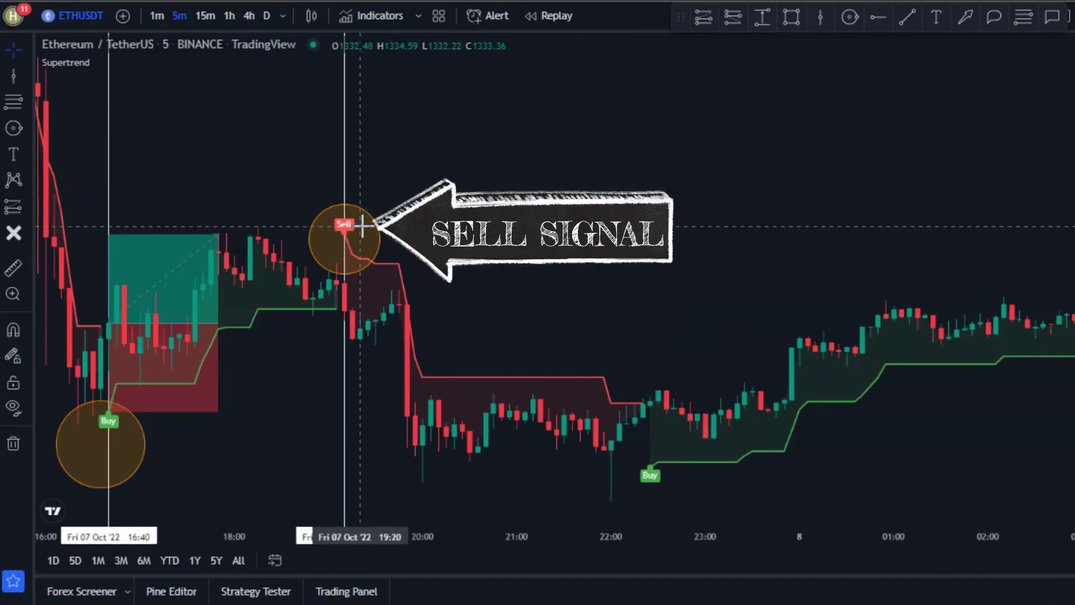
left_click(732, 22)
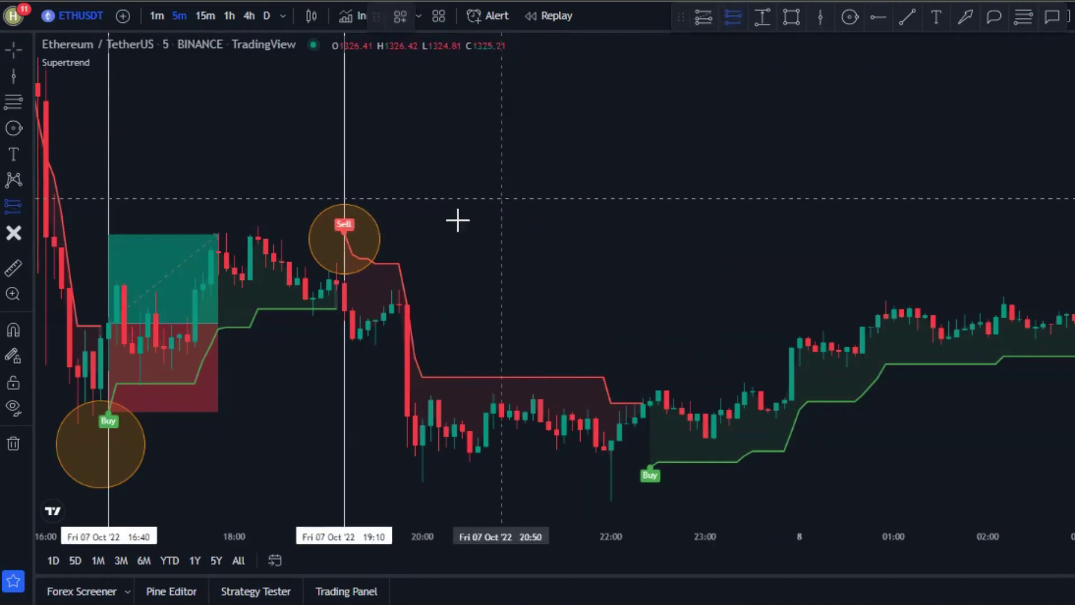
left_click(344, 309)
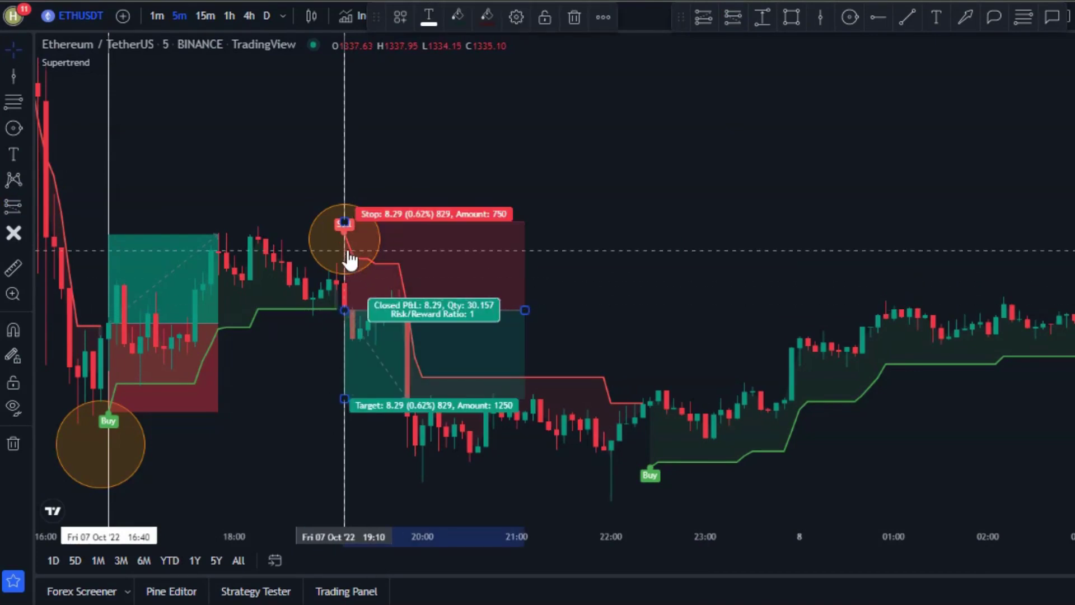
left_click_drag(345, 398, 345, 467)
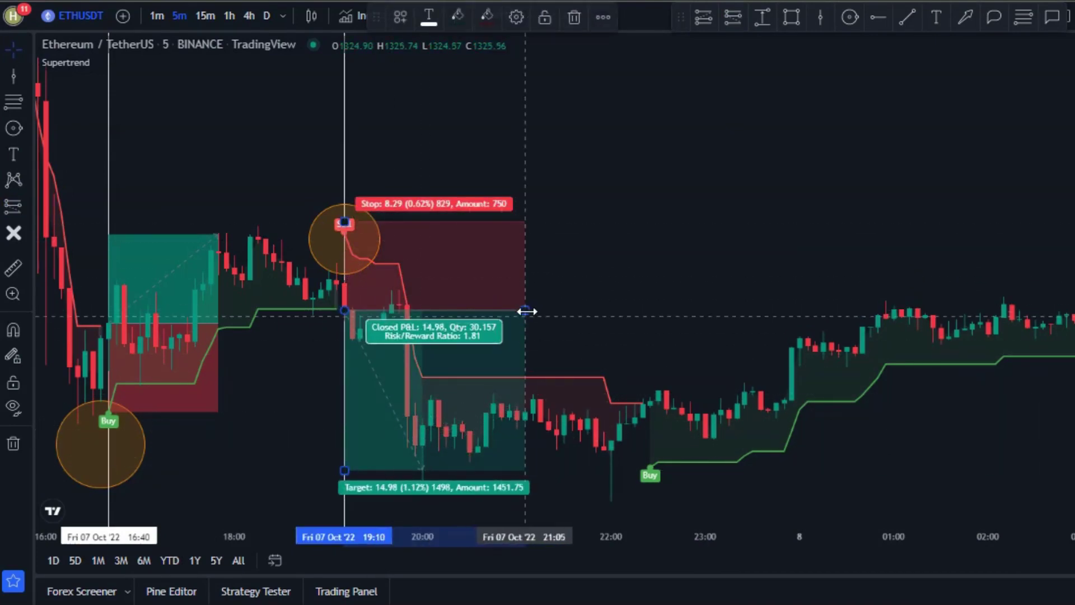
left_click_drag(529, 307, 422, 323)
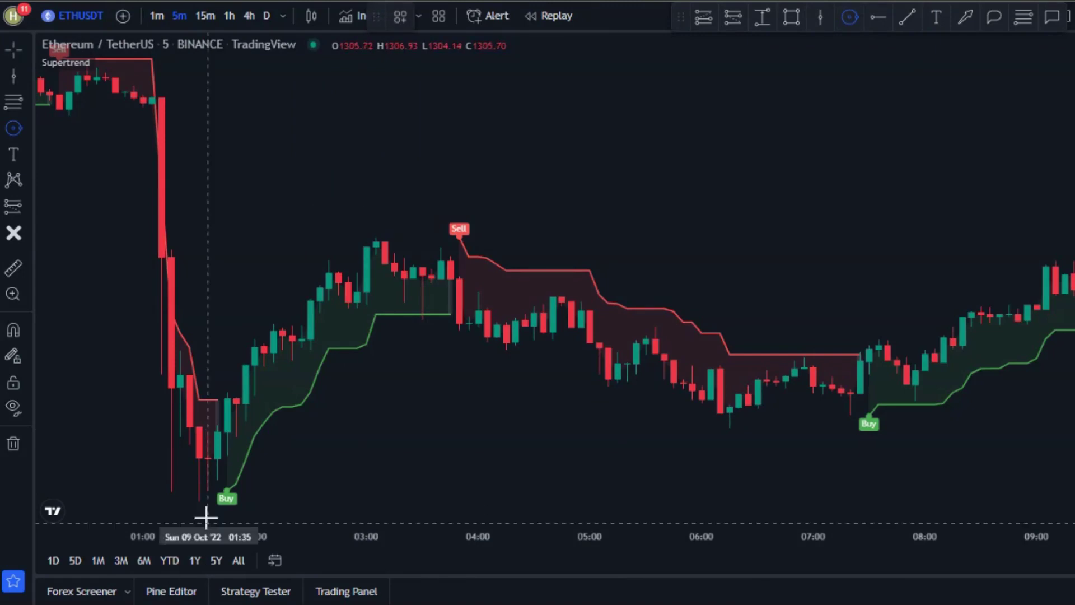
Place a long position at the Buy signal with a raised target and shorter span
left_click(253, 491)
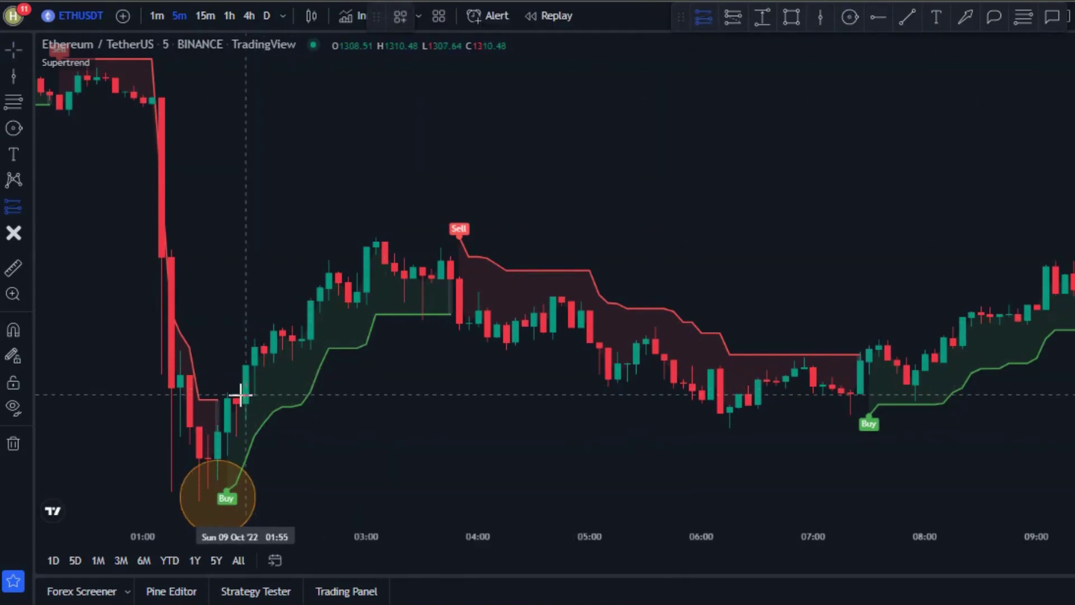
left_click(227, 399)
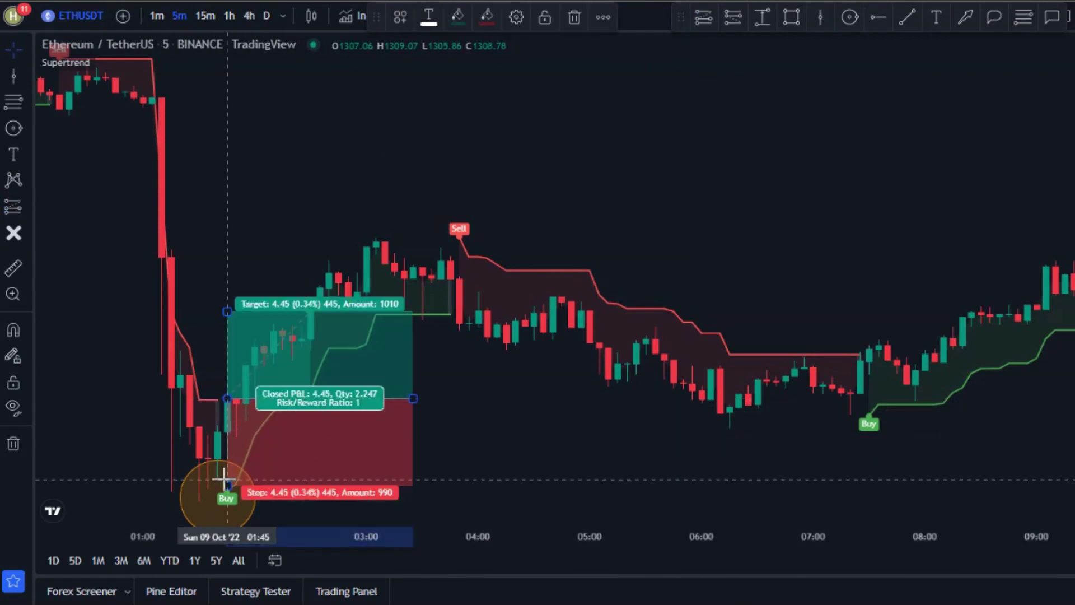
left_click_drag(230, 312, 237, 263)
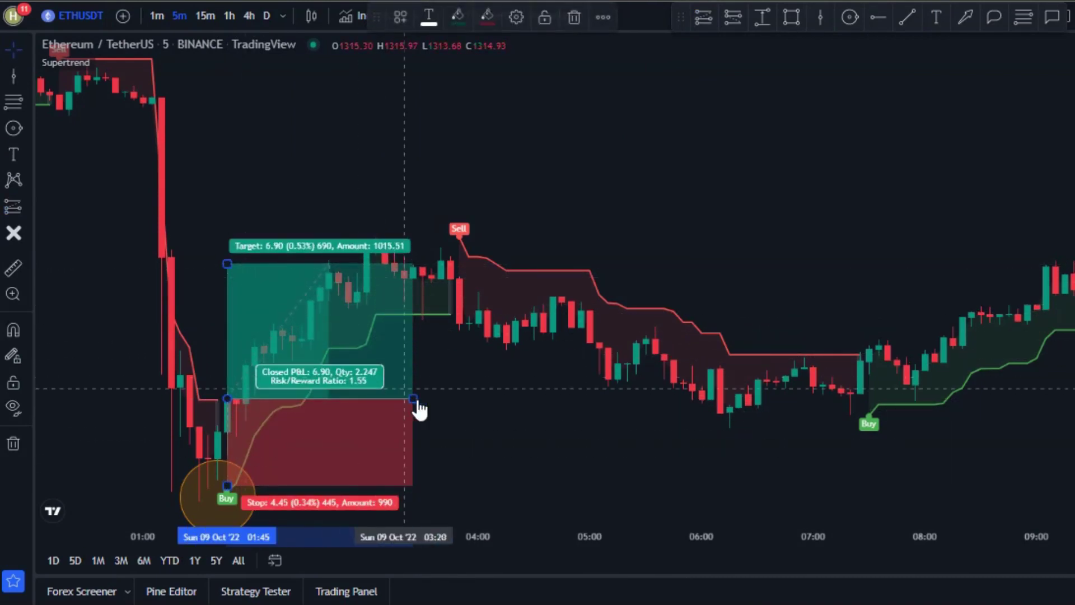
left_click_drag(409, 395, 331, 396)
Circle the Sell label and place a short position with lower target, extended right
left_click(13, 128)
left_click(460, 238)
left_click(480, 230)
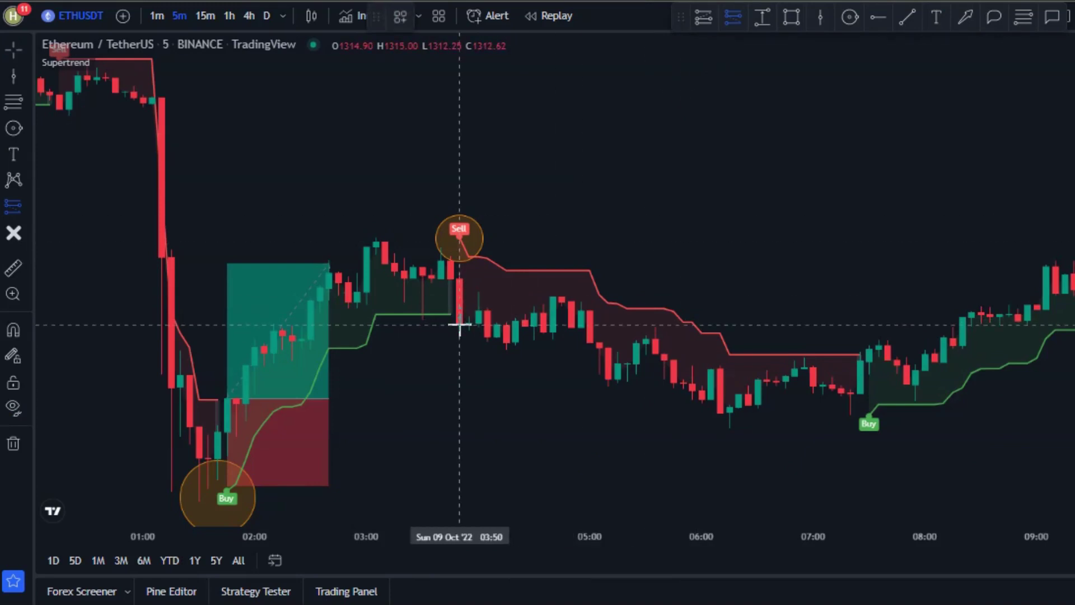
left_click(459, 323)
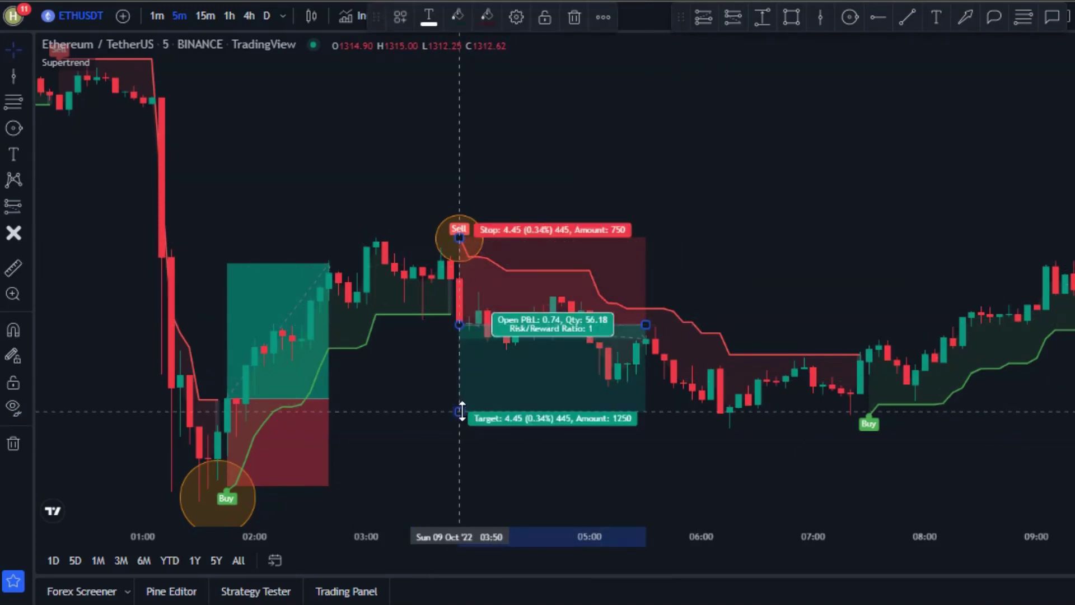
left_click_drag(460, 412, 461, 425)
left_click_drag(645, 323, 727, 322)
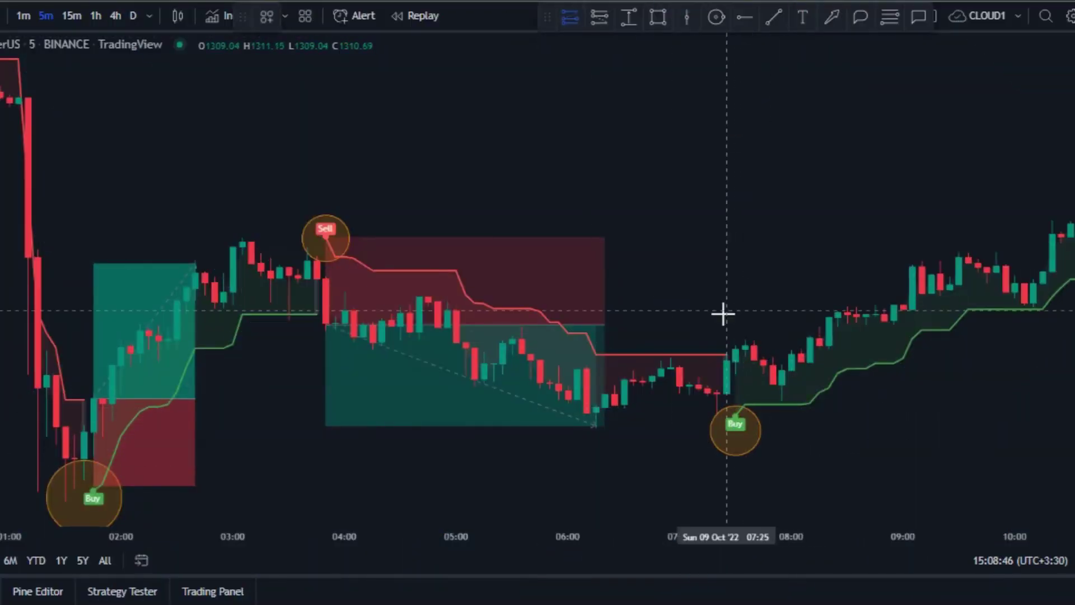
Place a long position at the later Buy with target 5.71, then box the sideways stretch
left_click(733, 349)
left_click_drag(736, 262, 735, 237)
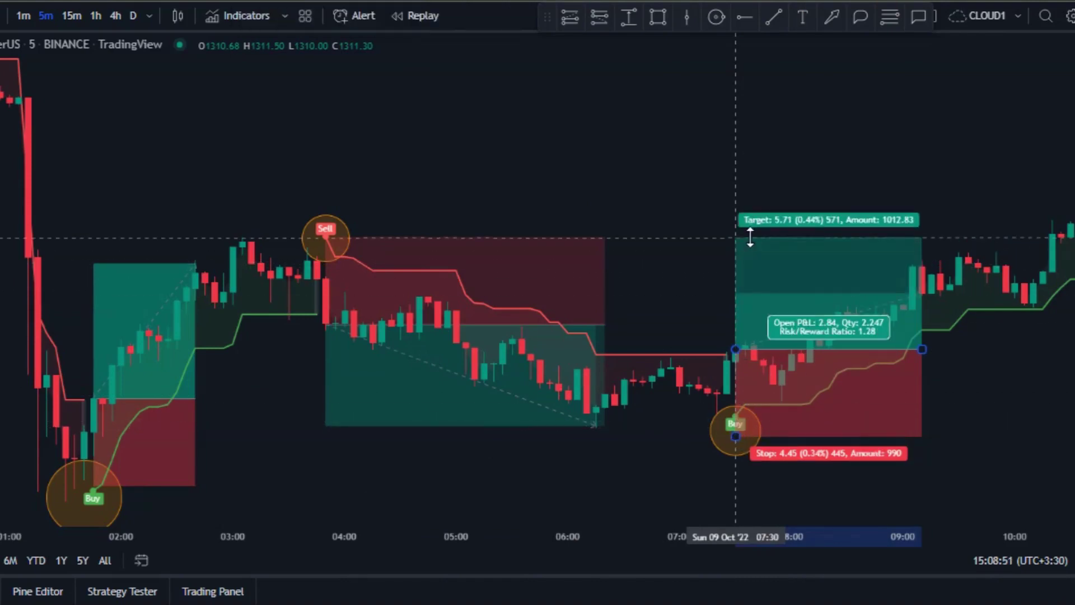
left_click_drag(922, 349, 1052, 350)
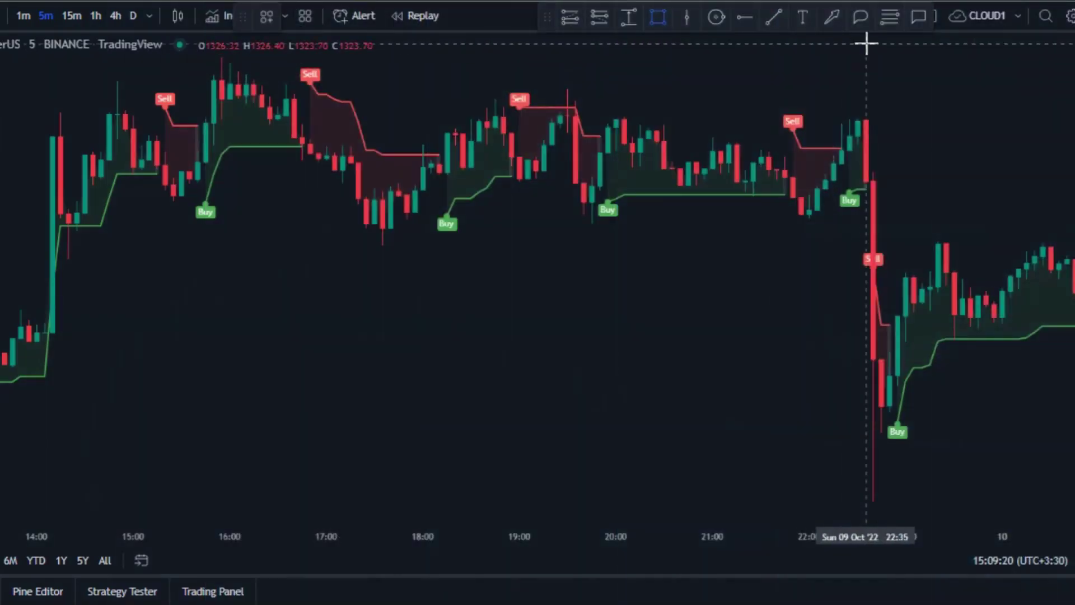
left_click_drag(866, 44, 60, 295)
left_click(186, 401)
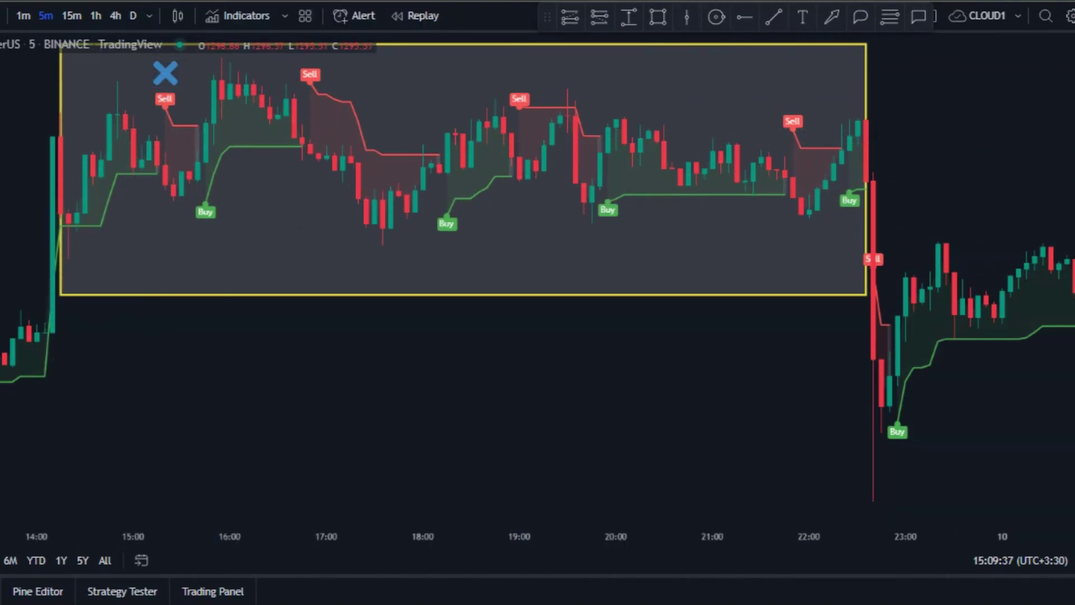
Flag the first signals inside the boxed range as false with a blue X icon
left_click(204, 238)
left_click(465, 230)
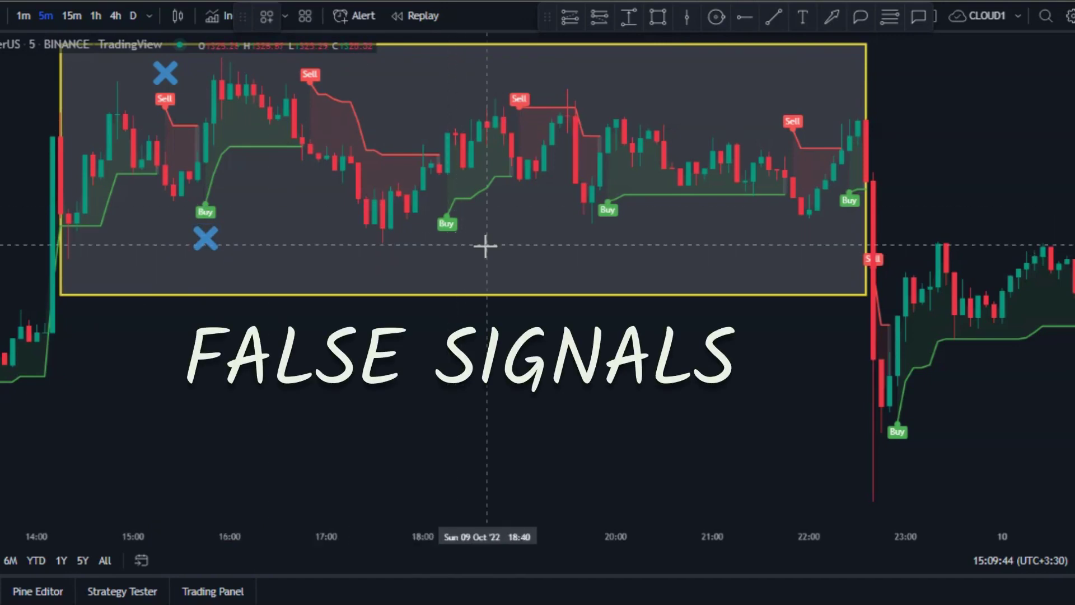
left_click(159, 185)
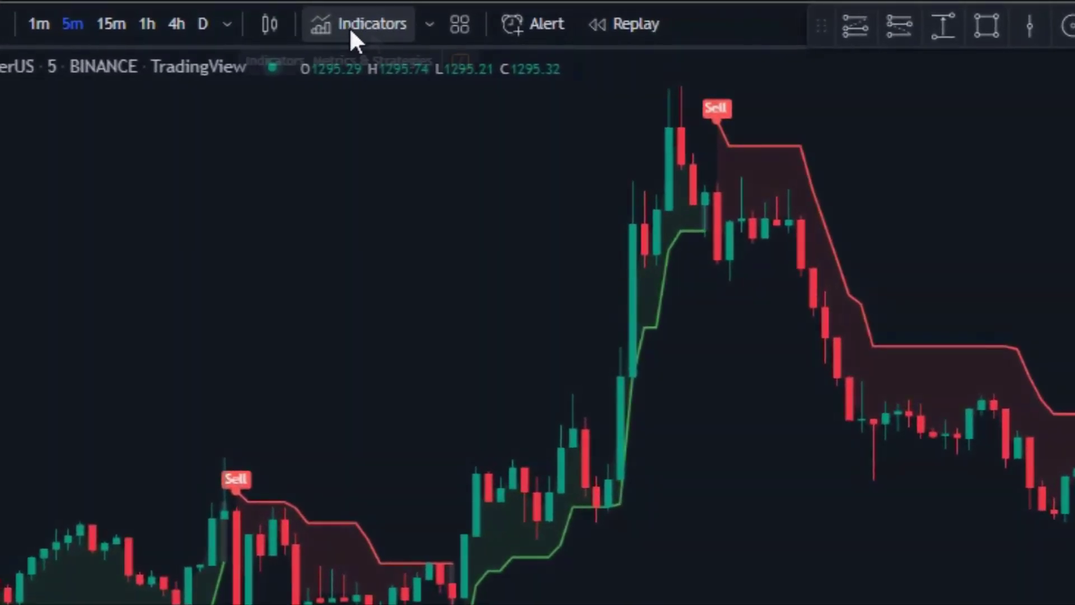
Add the Moving Average Exponential indicator and open its settings from the legend
left_click(351, 32)
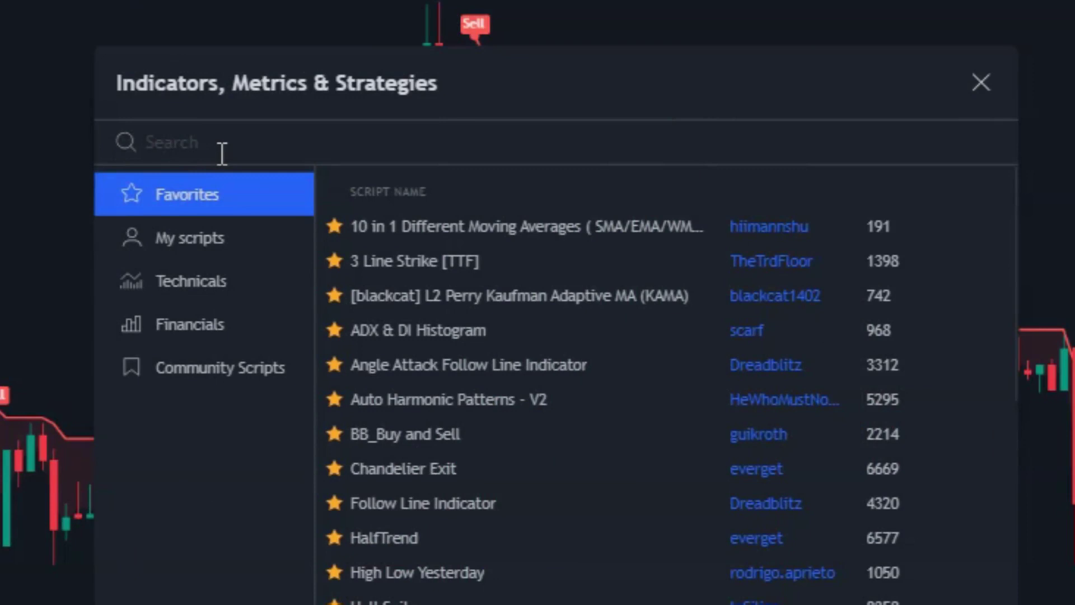
type("moving average exponential")
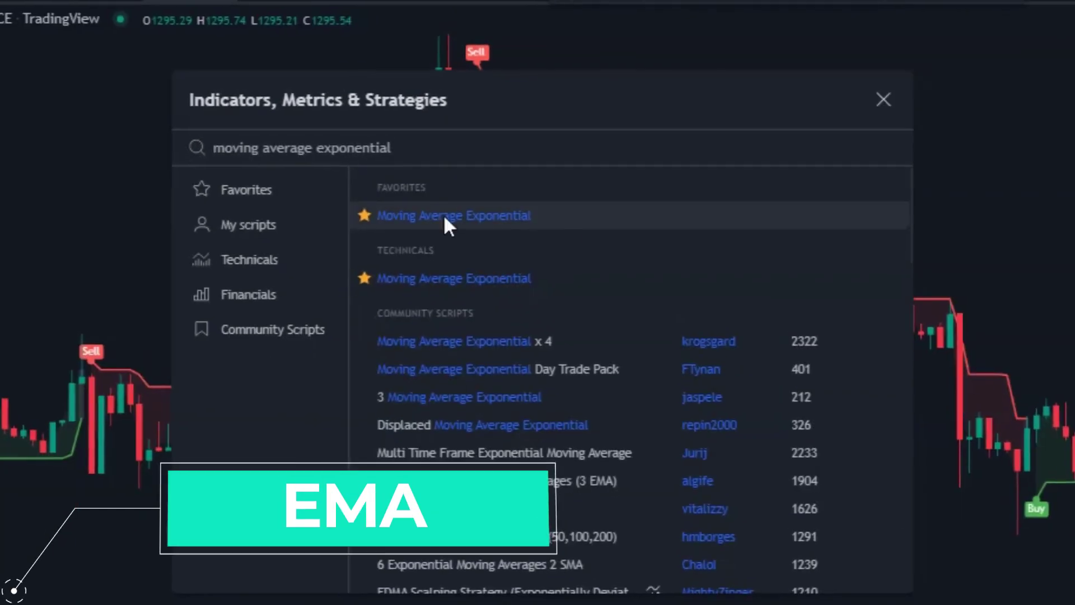
key("ctrl+a")
left_click(412, 209)
left_click(825, 109)
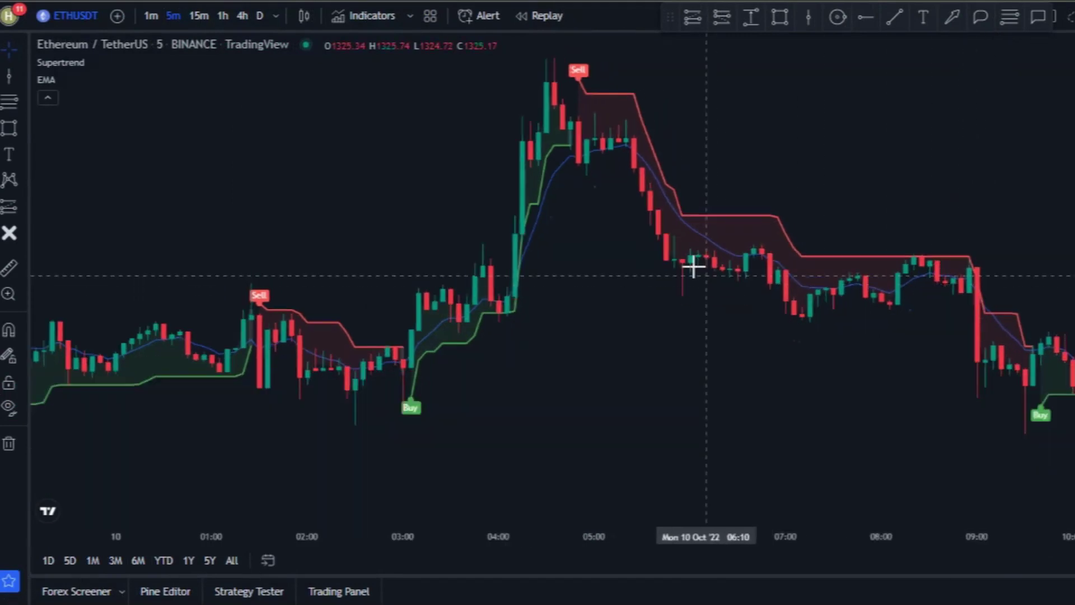
left_click_drag(693, 267, 617, 158)
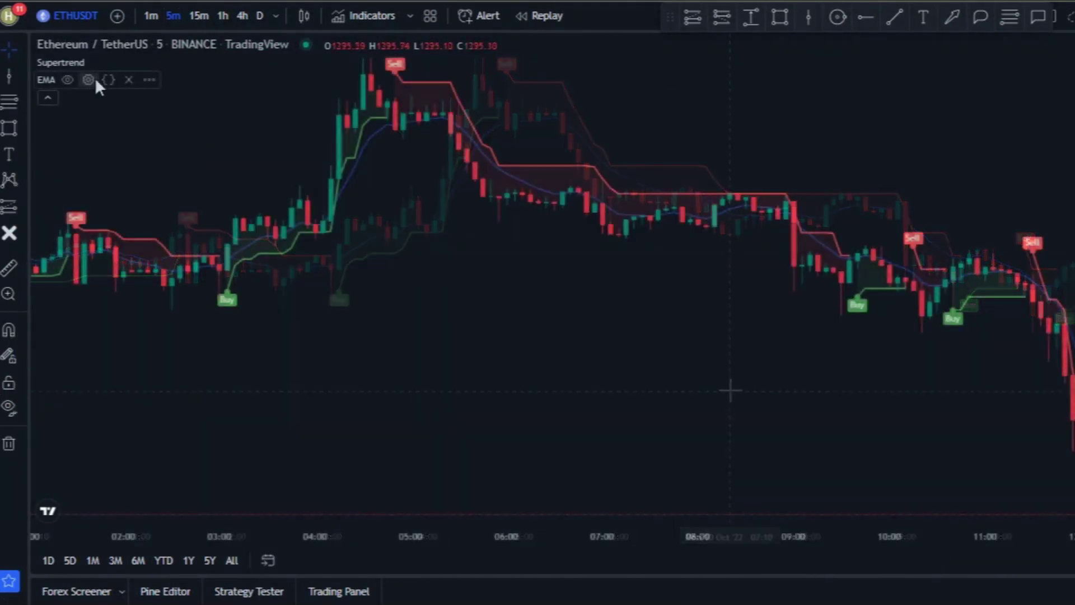
left_click(88, 80)
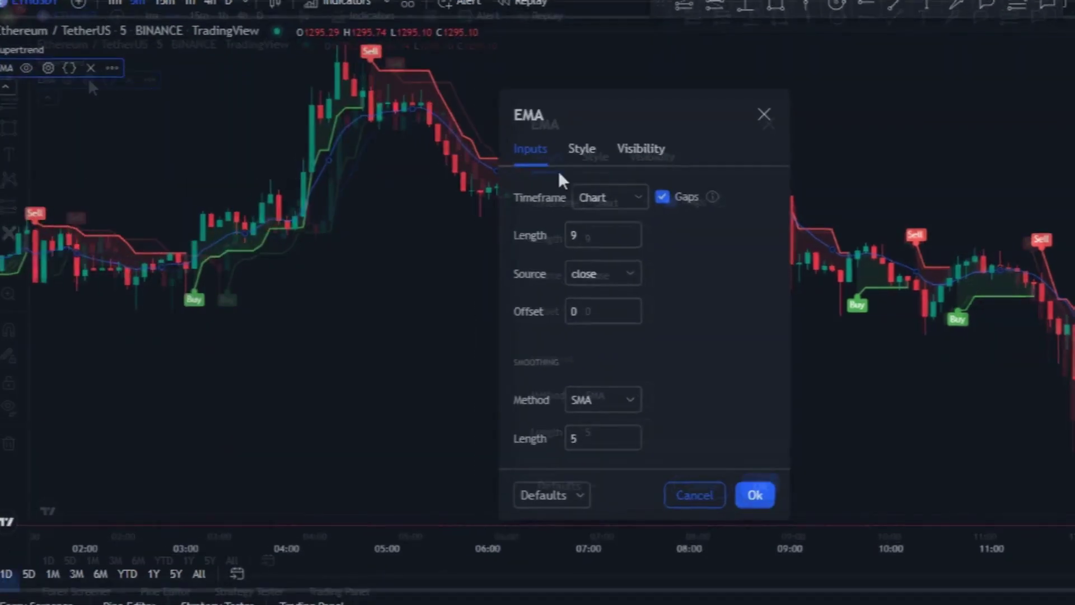
Set the EMA Length to 200 and draw it as a thicker white line
left_click(603, 237)
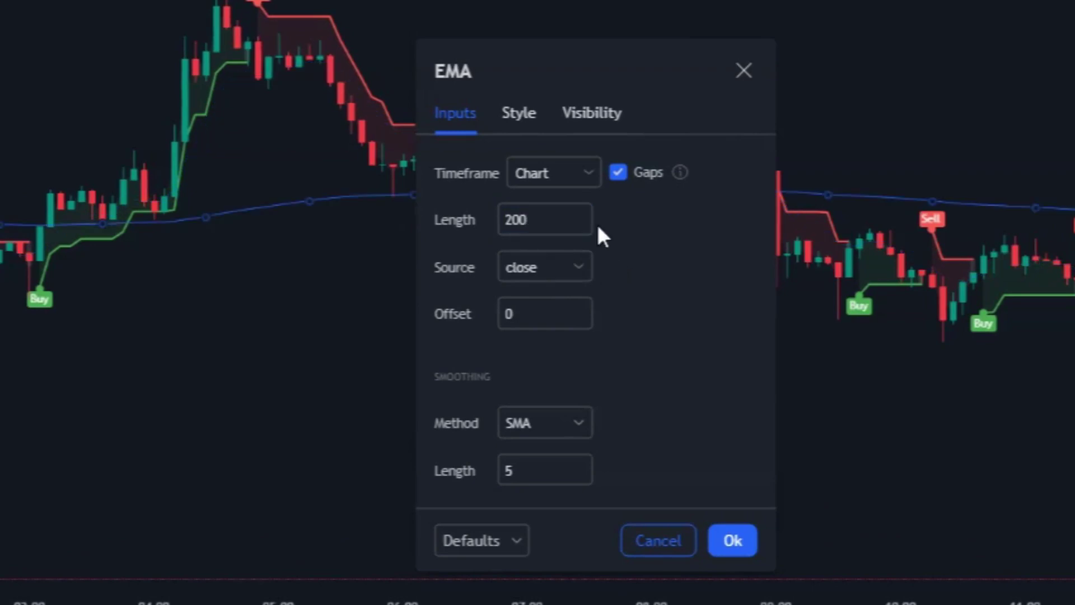
left_click(524, 120)
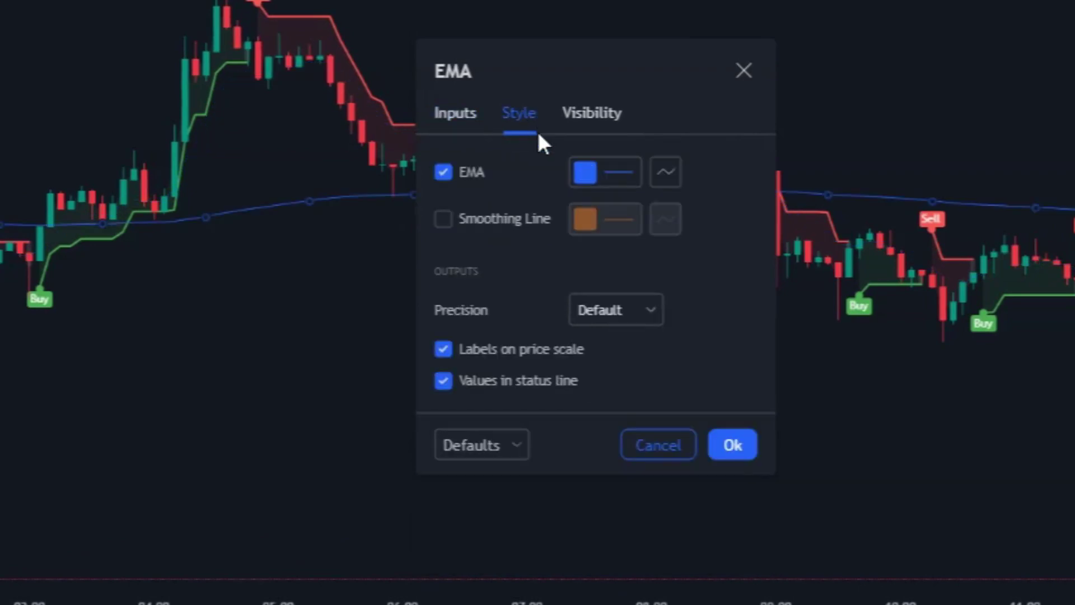
left_click(584, 174)
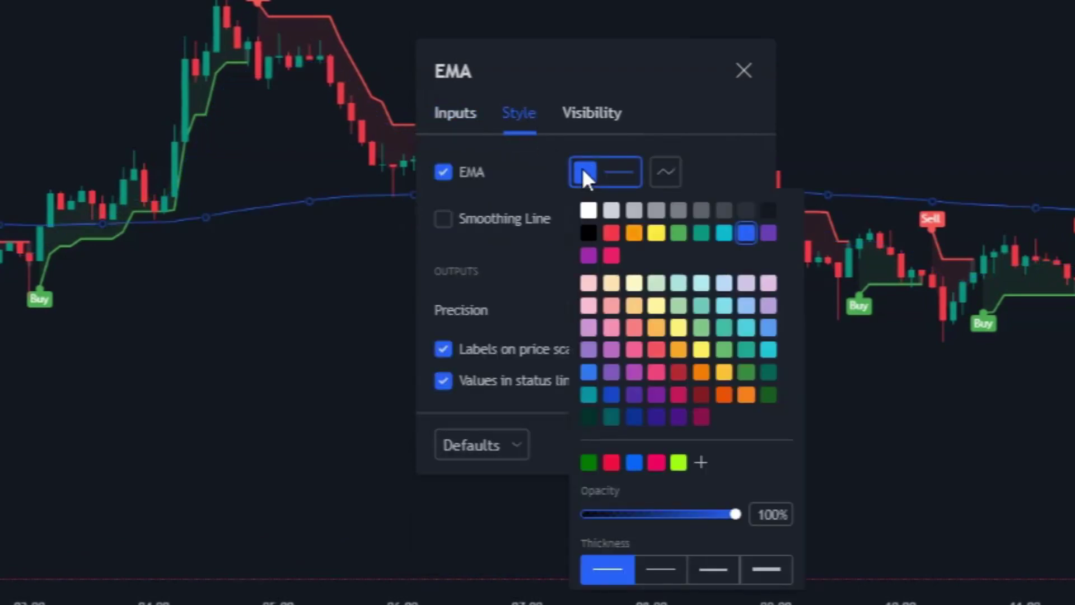
left_click(588, 211)
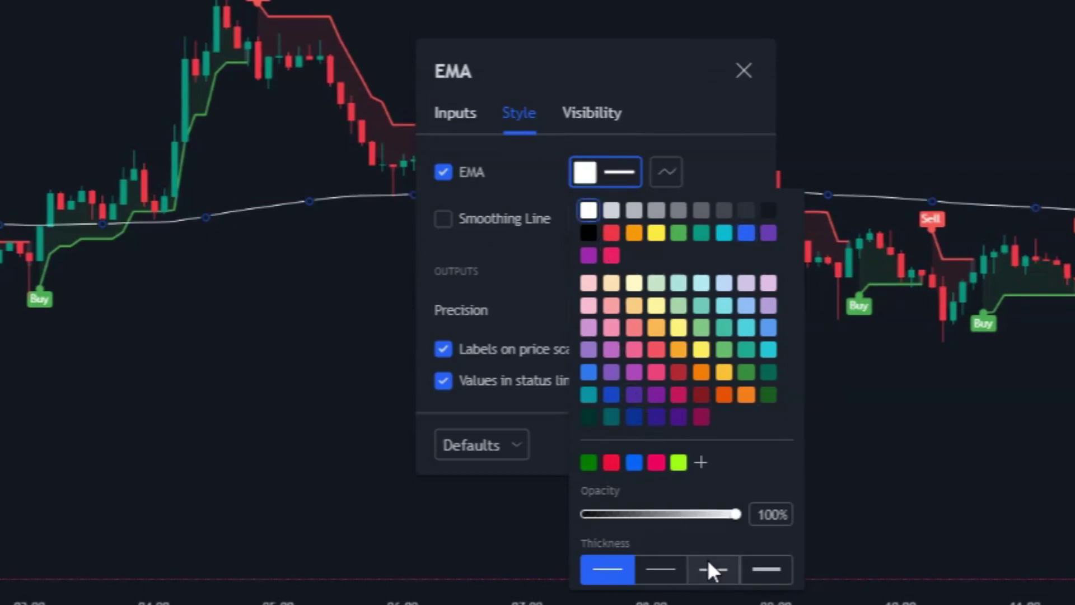
left_click(691, 125)
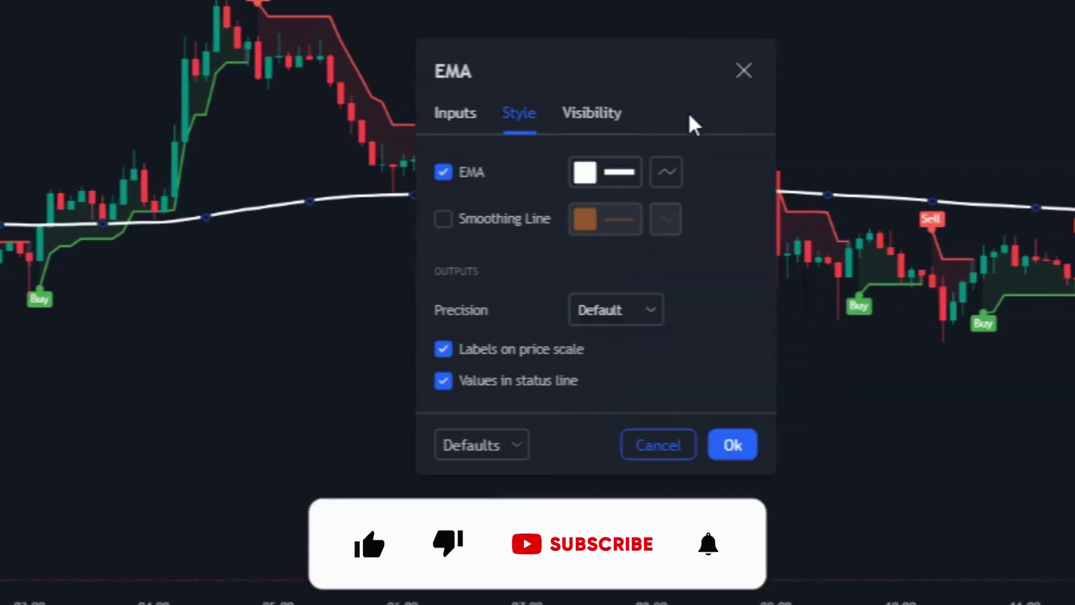
left_click(732, 445)
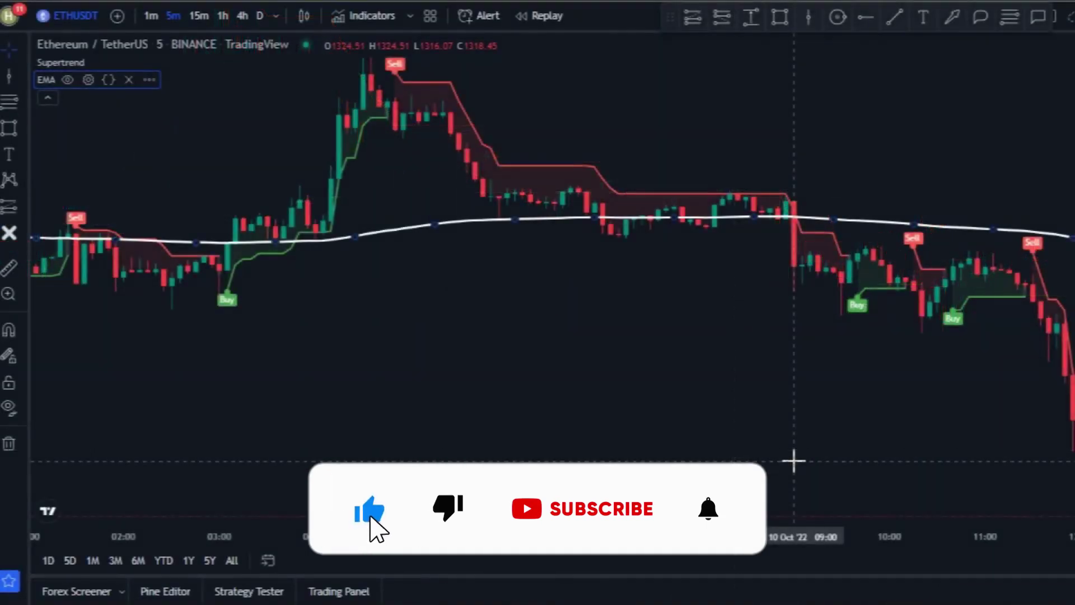
Mark the 09:50 Buy candle above the 200 EMA with a vertical line
scroll(794, 461, "right", 5)
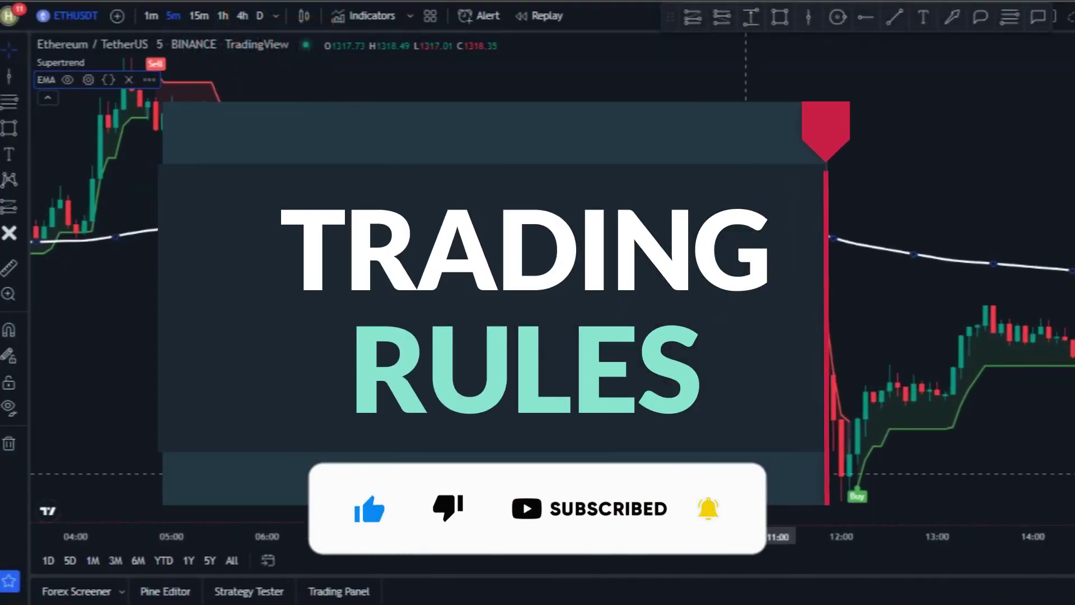
left_click(838, 17)
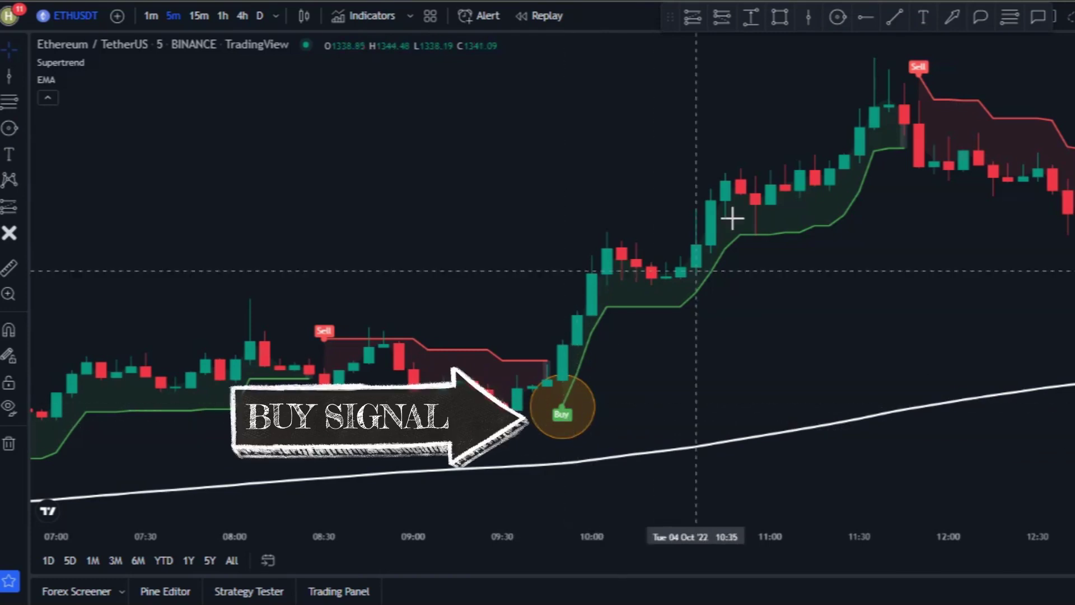
left_click(807, 16)
left_click(562, 412)
left_click(952, 17)
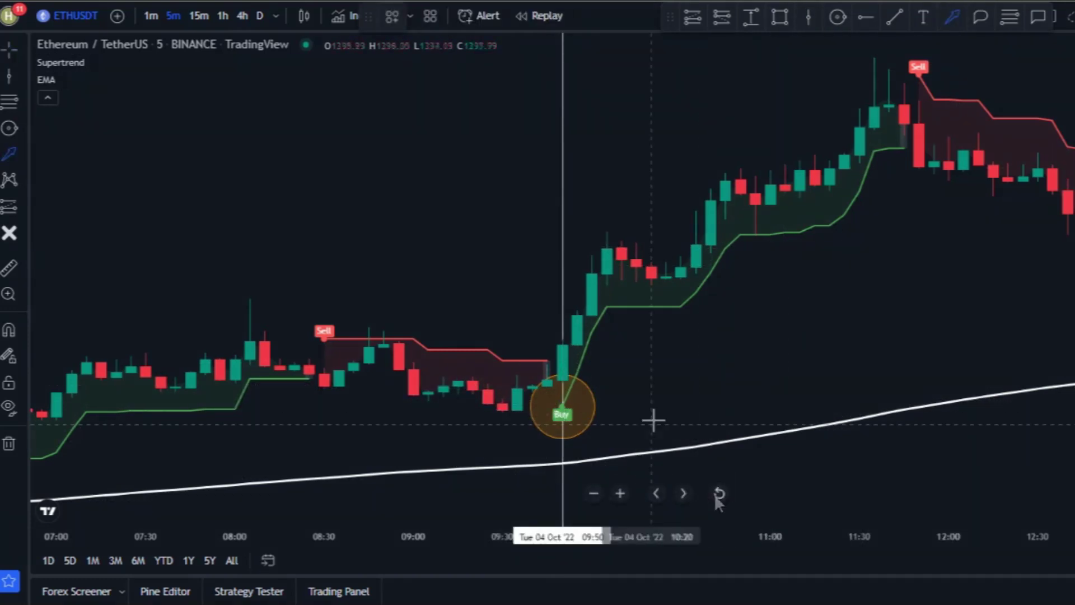
key("Escape")
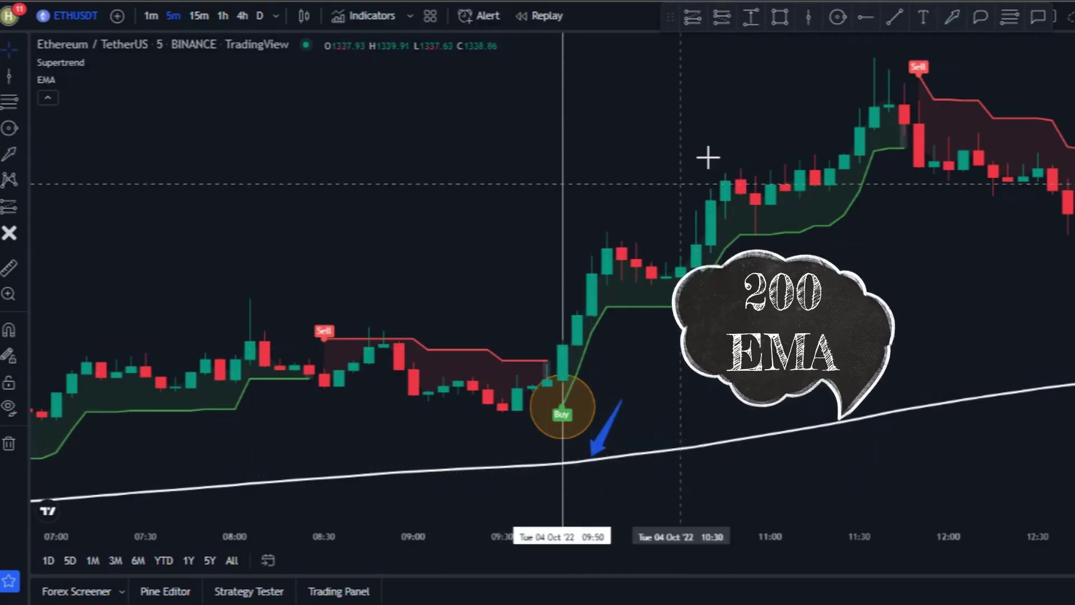
Place a long position at the 09:50 Buy and mark the Supertrend level with a horizontal line
left_click(563, 344)
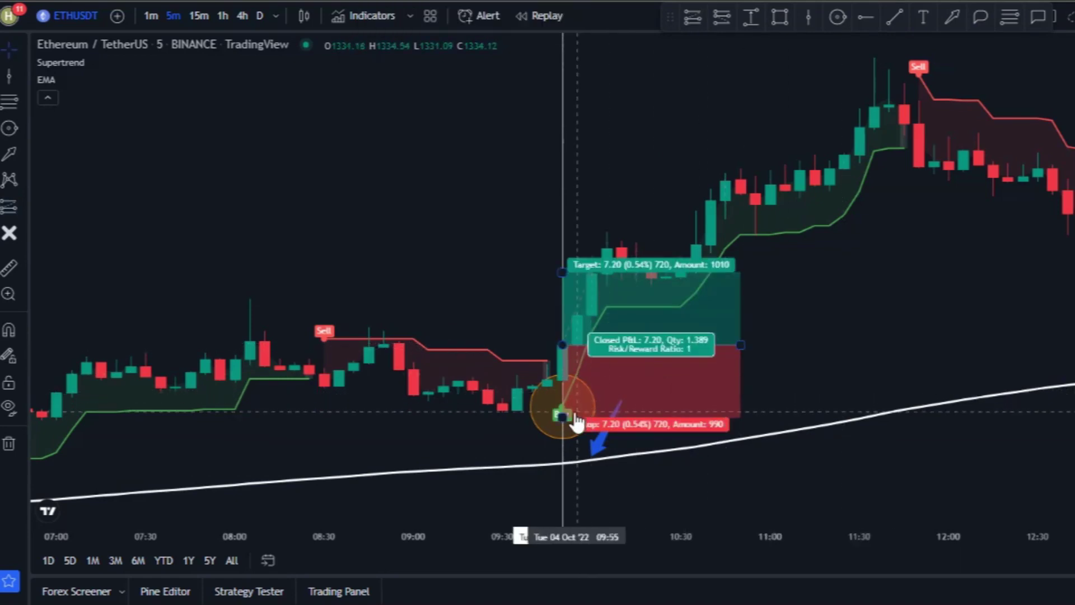
left_click_drag(562, 416, 562, 389)
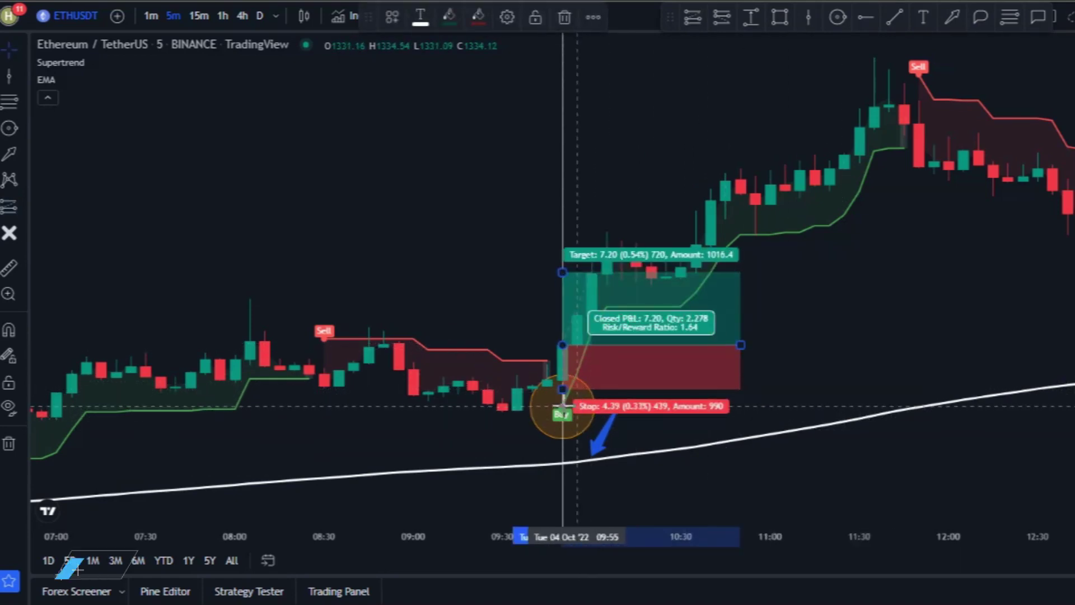
left_click(865, 16)
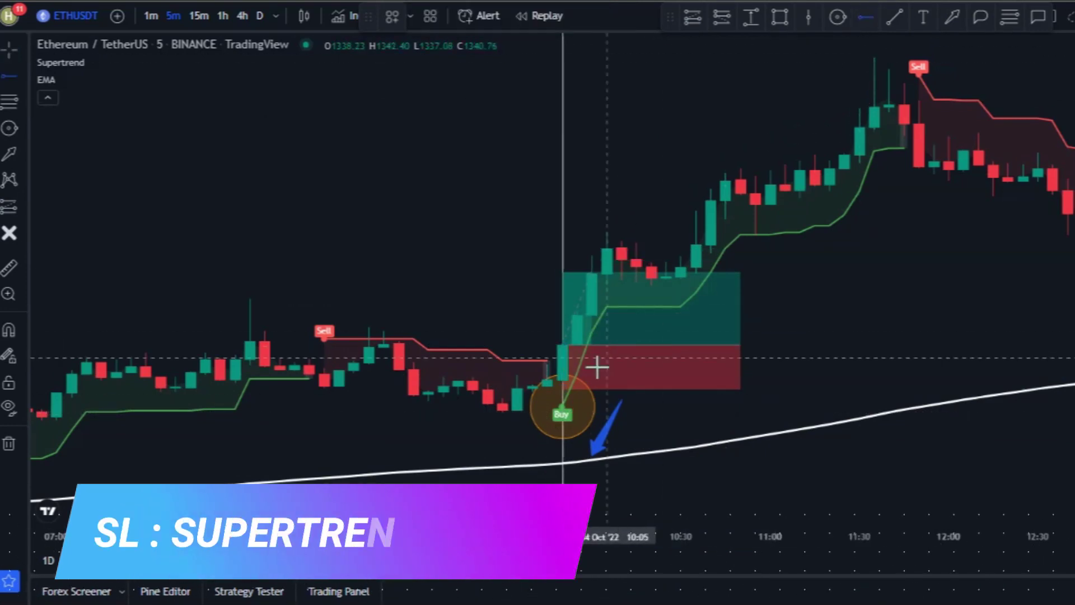
left_click(563, 406)
Move the long position's stop to the Supertrend line and its target to about 1.5R
left_click(675, 386)
left_click_drag(565, 390, 566, 406)
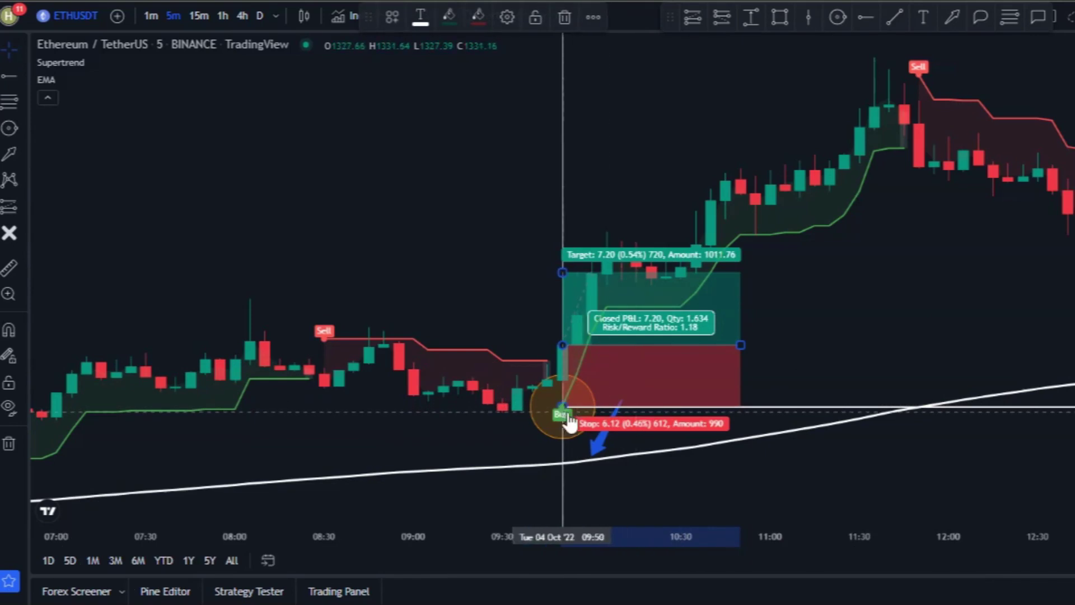
left_click_drag(563, 272, 567, 254)
left_click_drag(740, 345, 607, 345)
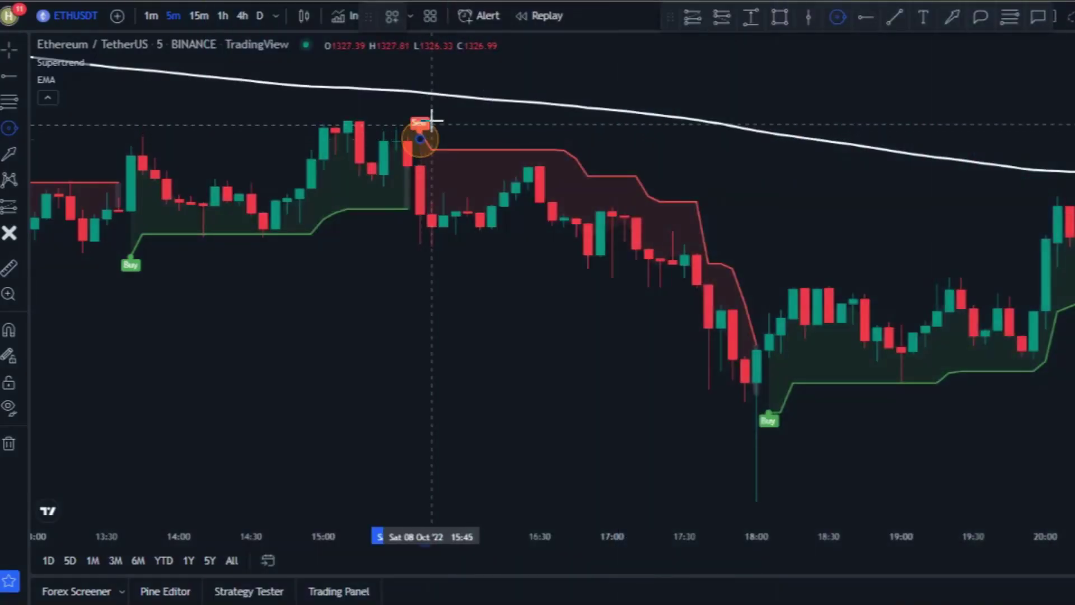
Draw a blue arrow from the circled Oct 8 Sell signal up to the 200 EMA
left_click(491, 115)
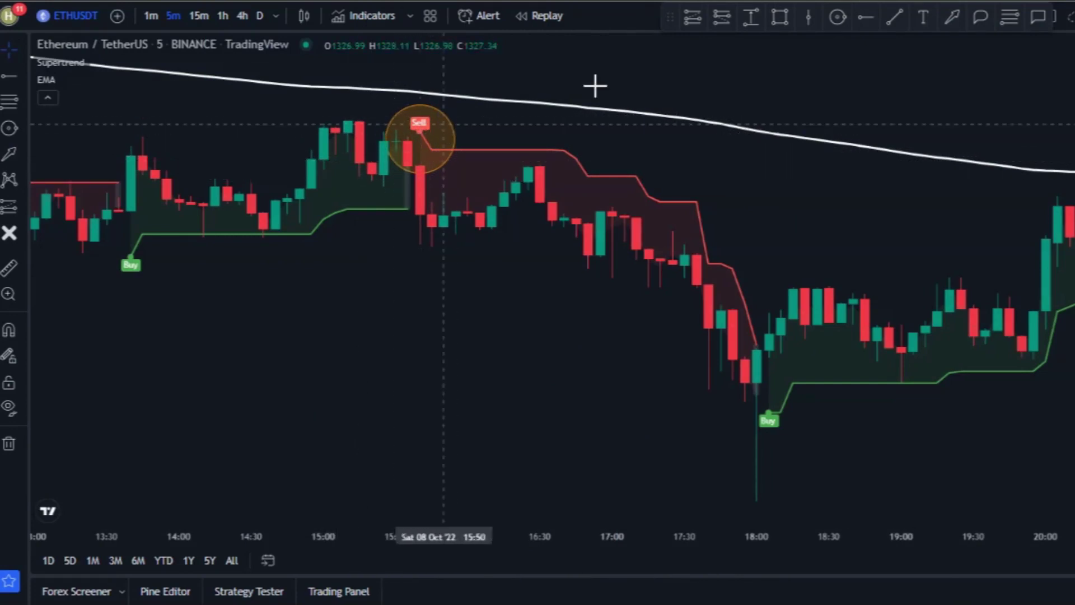
left_click(951, 14)
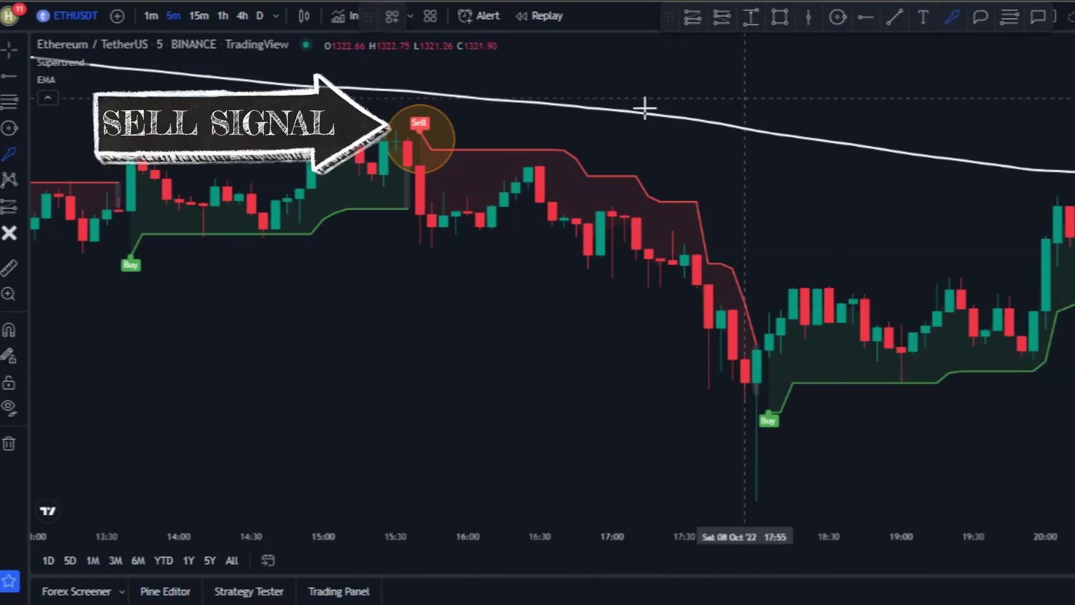
left_click_drag(505, 160, 468, 103)
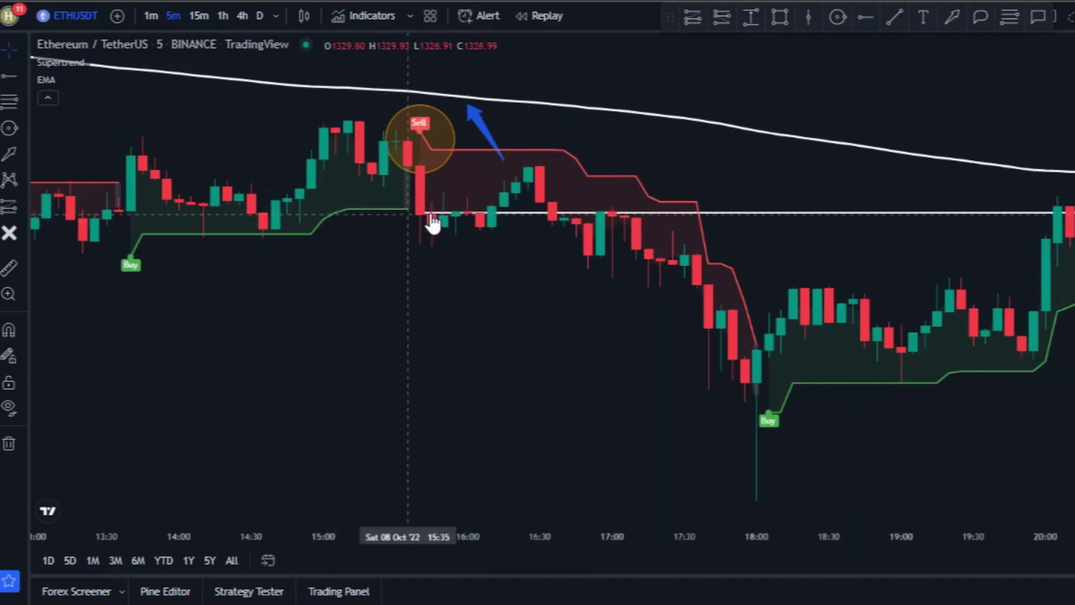
Place a short position at the Sell candle and mark the Supertrend level with a horizontal ray
left_click(420, 213)
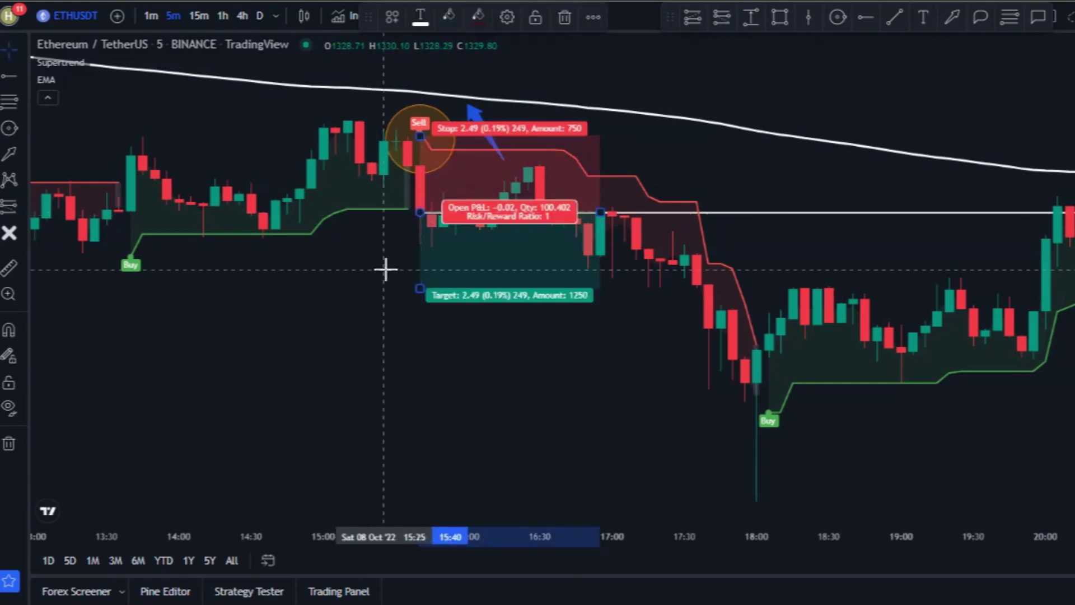
left_click_drag(420, 136, 420, 168)
left_click(383, 242)
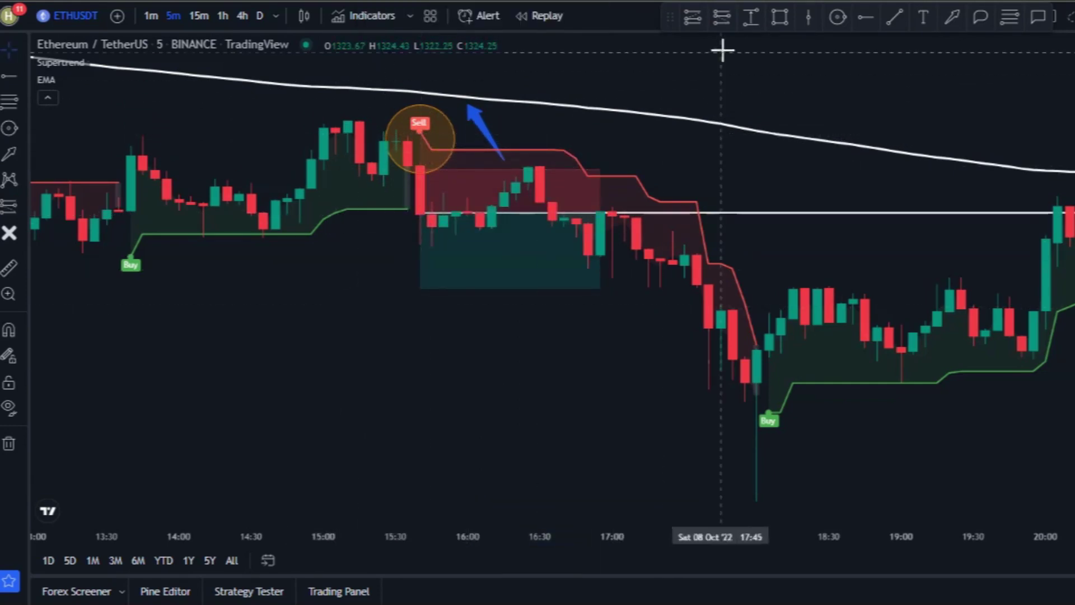
left_click(865, 17)
left_click(421, 130)
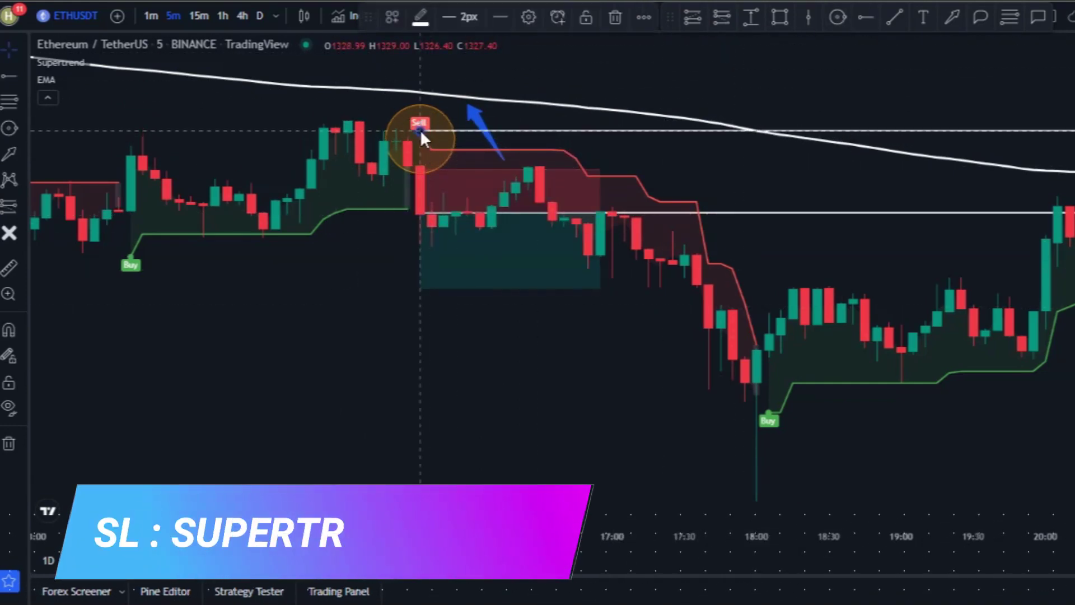
Raise the short's stop to the Supertrend line, extend the target to about 1.5R, and widen it
left_click(432, 191)
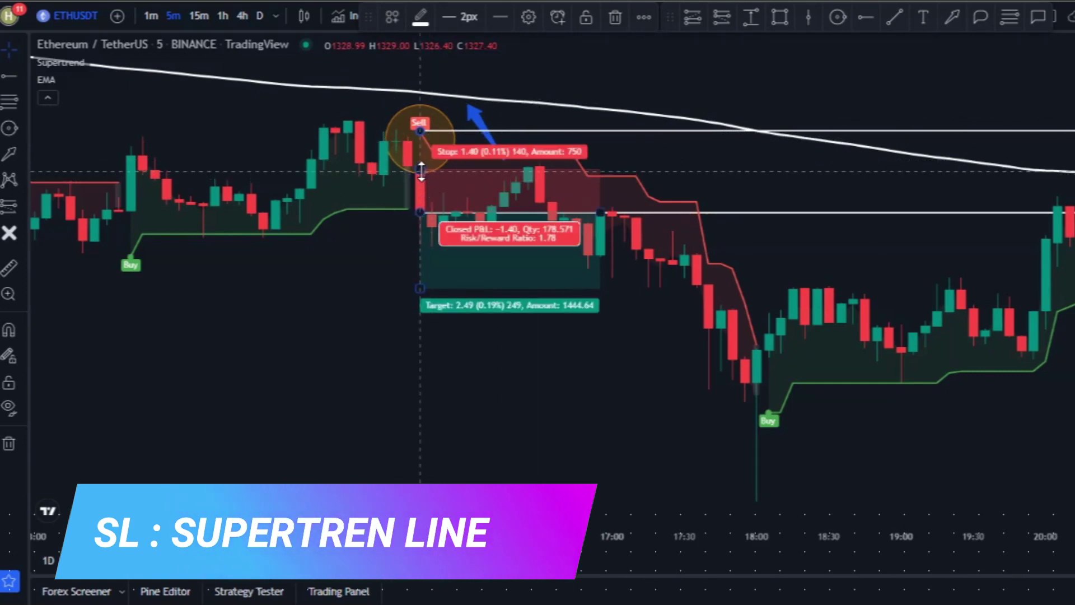
left_click_drag(421, 171, 421, 133)
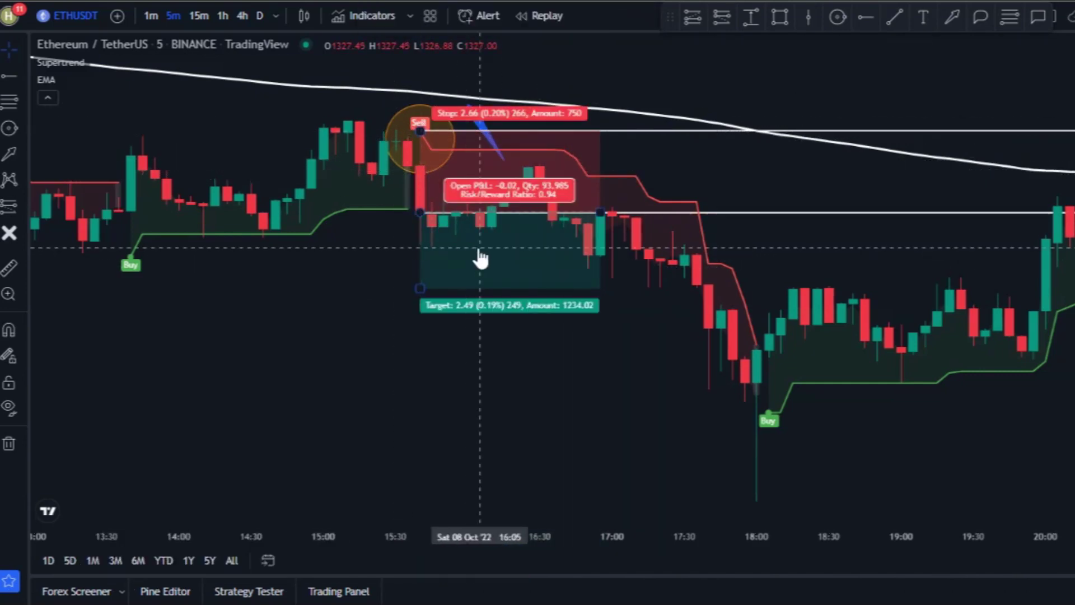
left_click_drag(419, 288, 420, 334)
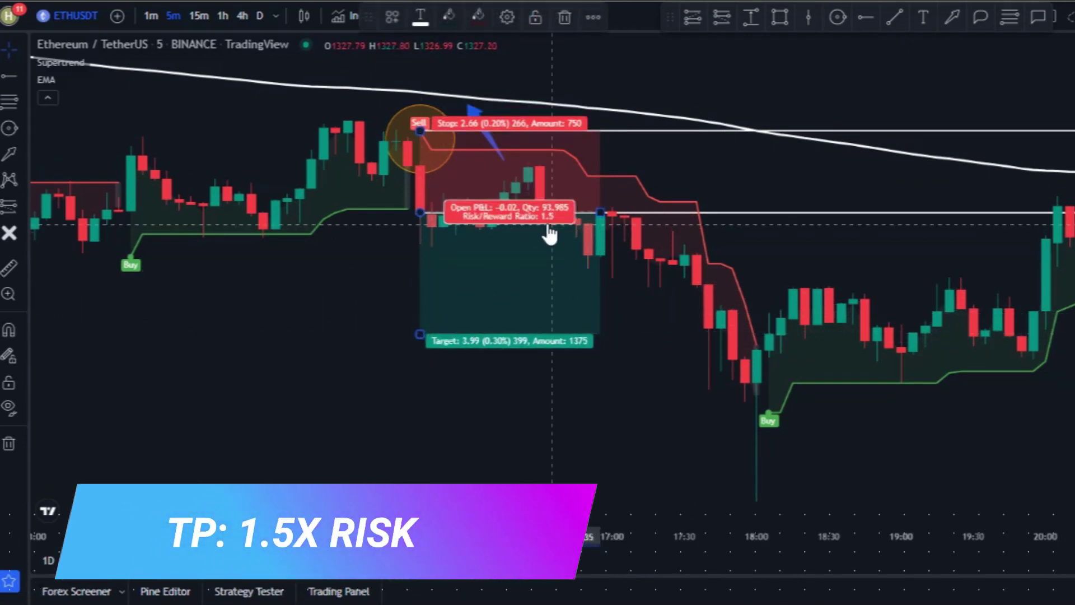
left_click_drag(613, 212, 708, 213)
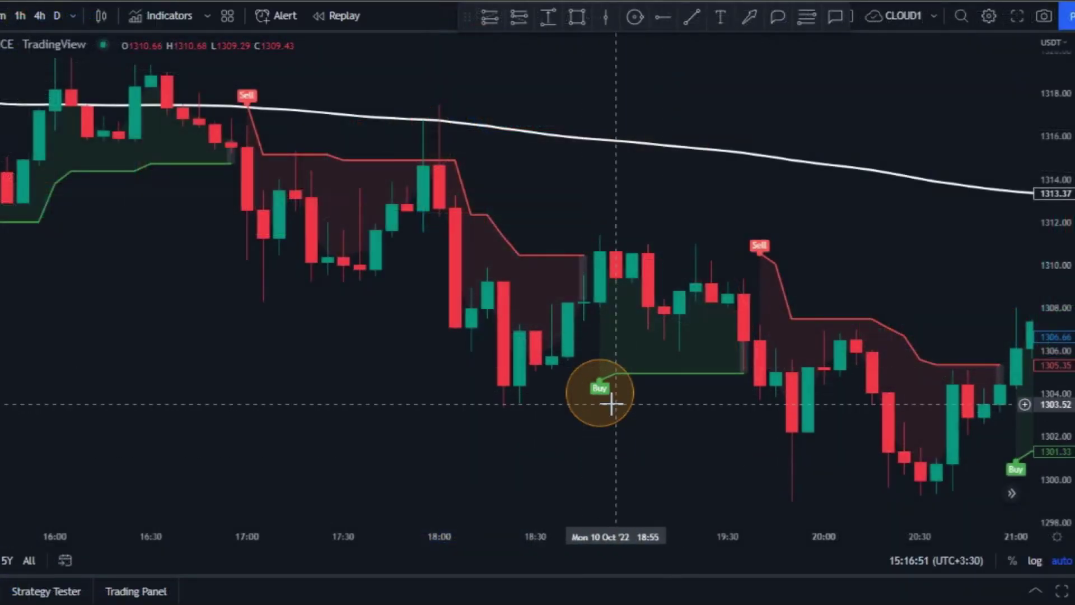
Add a vertical line at the Buy candle, then circle, X out and arrow the Oct 12 Sell
left_click(750, 18)
left_click(598, 150)
left_click(598, 162)
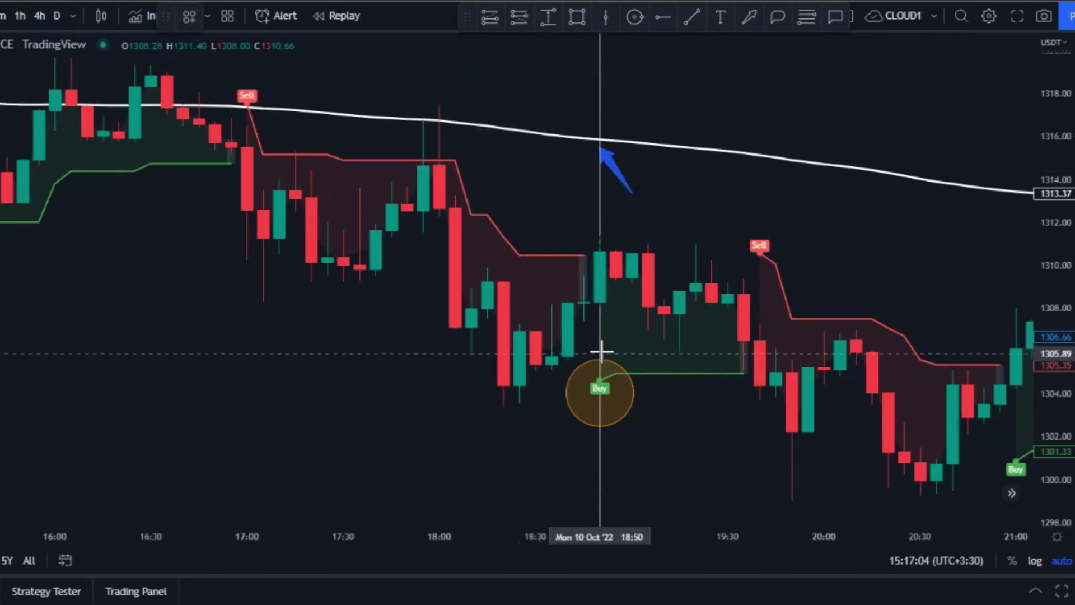
left_click(580, 411)
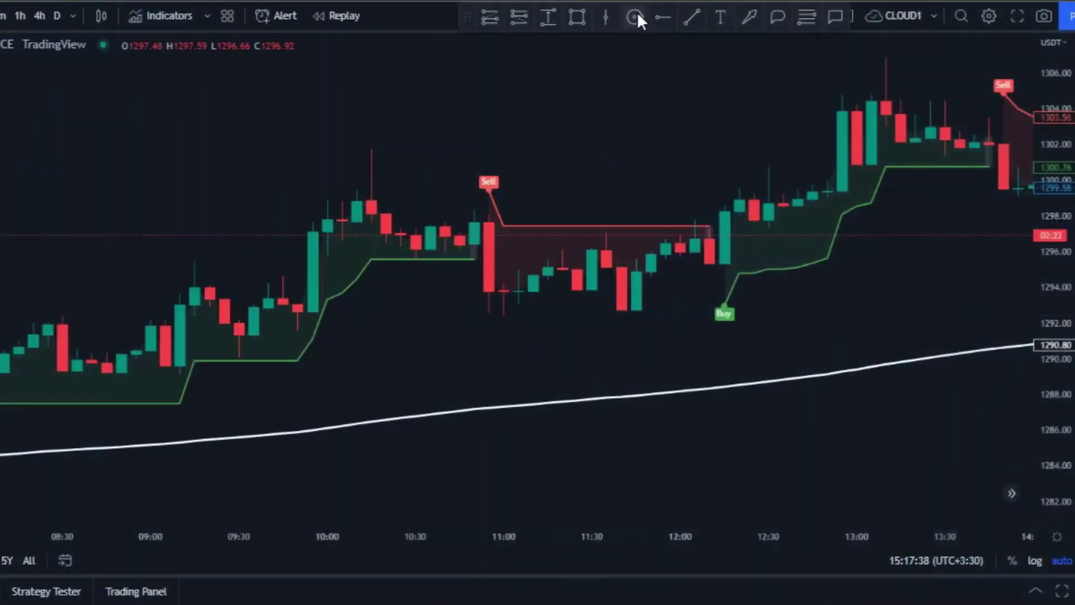
left_click(522, 211)
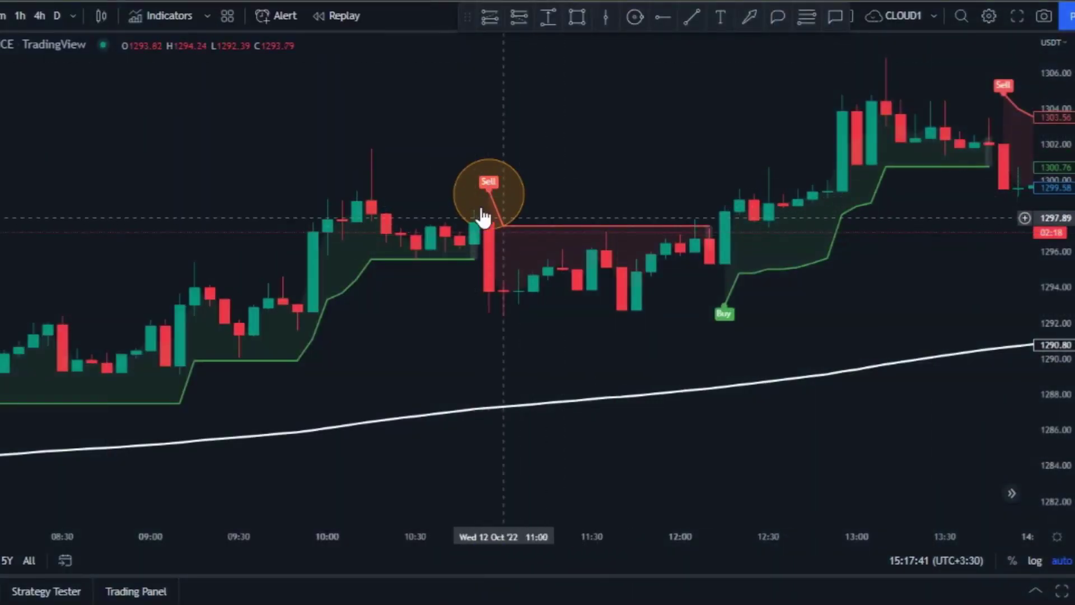
left_click(749, 16)
left_click_drag(488, 353, 504, 386)
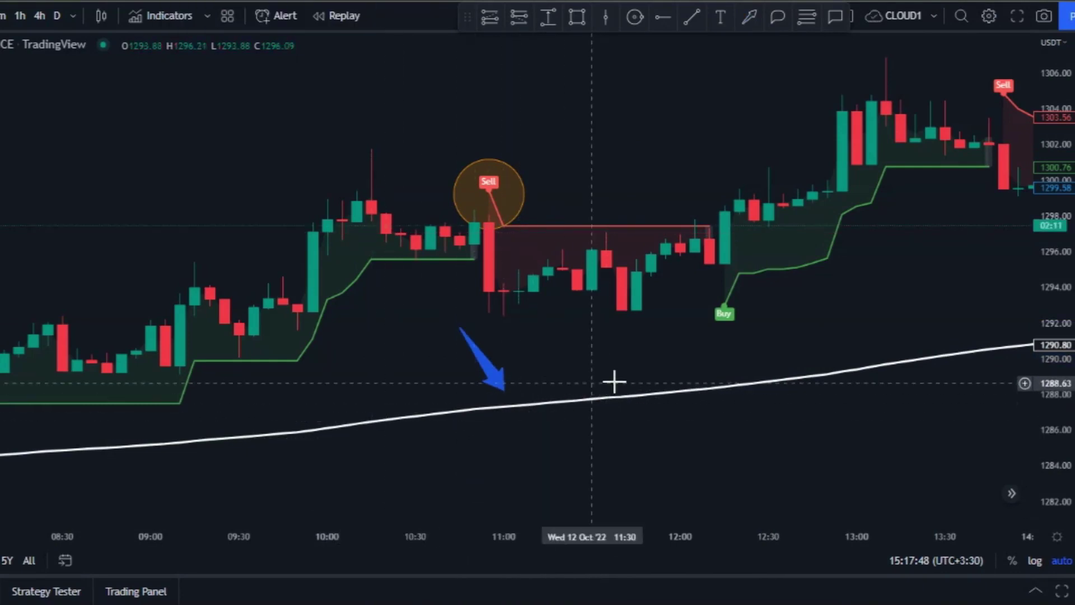
left_click(486, 137)
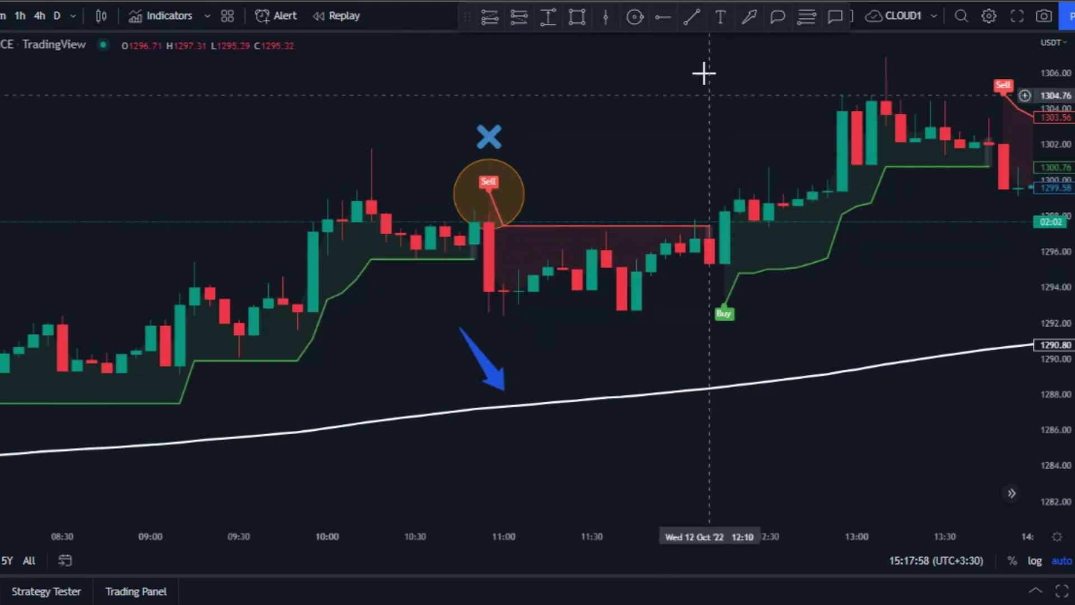
Circle the later Buy signal and draw an arrow from it toward the white EMA
left_click(635, 17)
left_click_drag(724, 309, 754, 320)
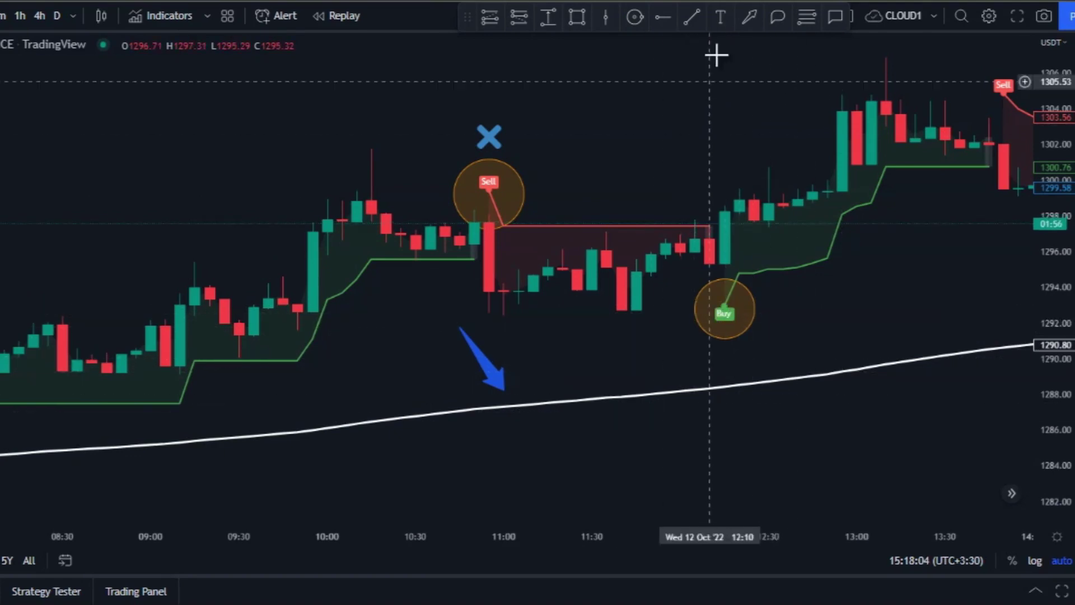
left_click_drag(681, 350, 726, 379)
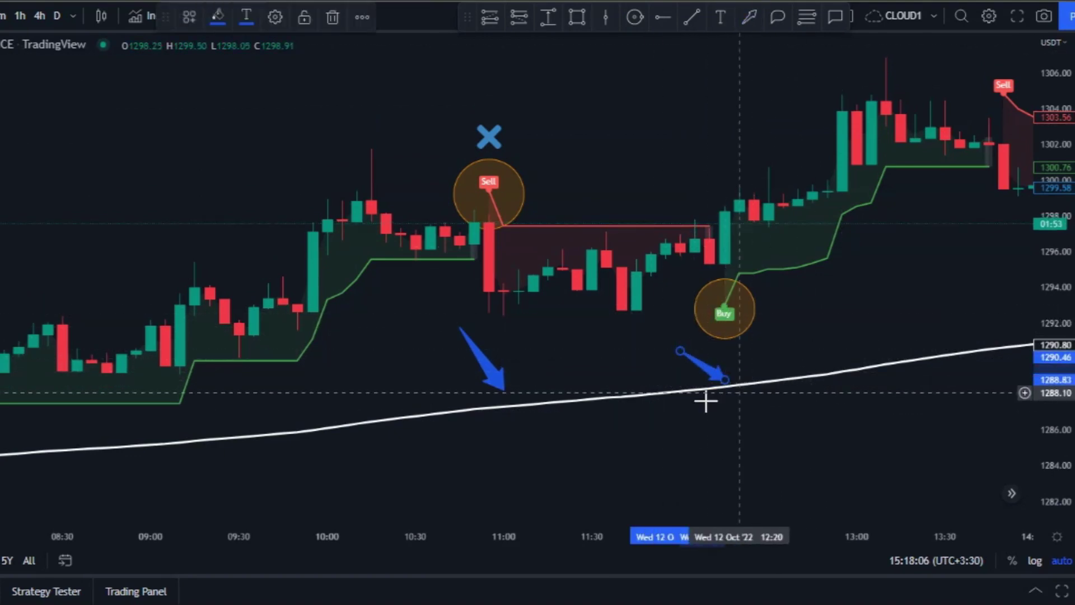
Place a long position at the Oct 12 Buy candle with its target raised to about 1.49 R/R
left_click(491, 18)
left_click(724, 211)
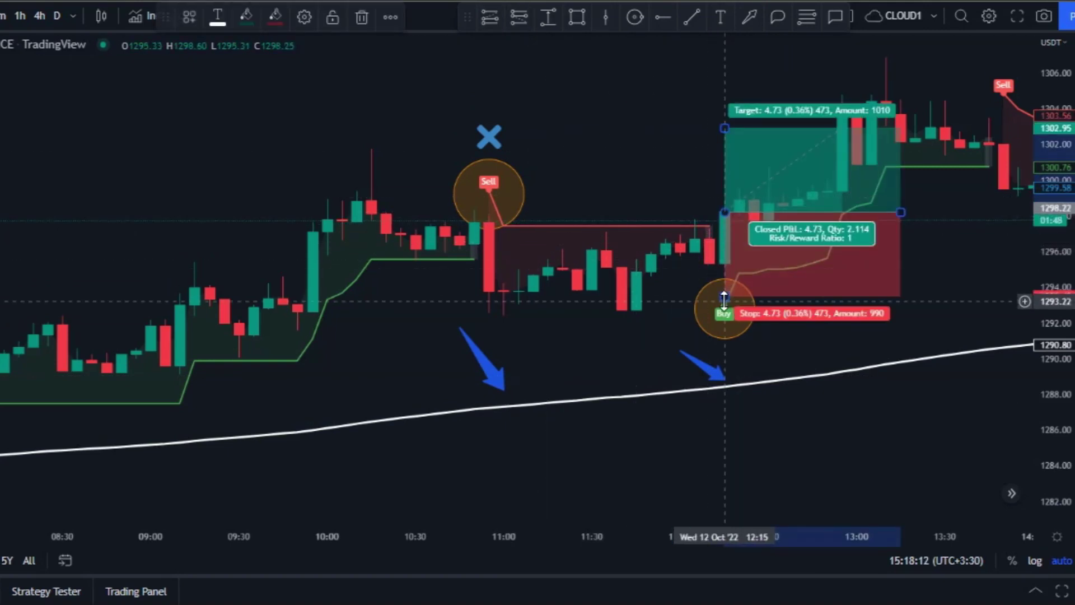
left_click_drag(724, 129, 743, 79)
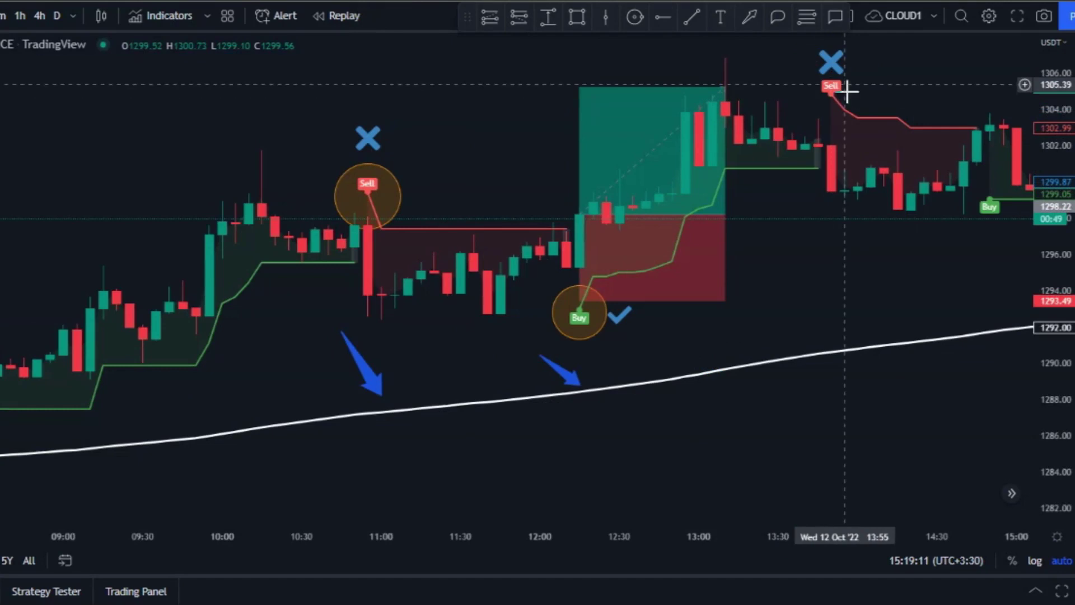
Circle the later Sell signal and draw an arrow pointing toward it
left_click(636, 21)
left_click_drag(844, 100, 857, 99)
left_click(749, 17)
left_click_drag(857, 274, 898, 329)
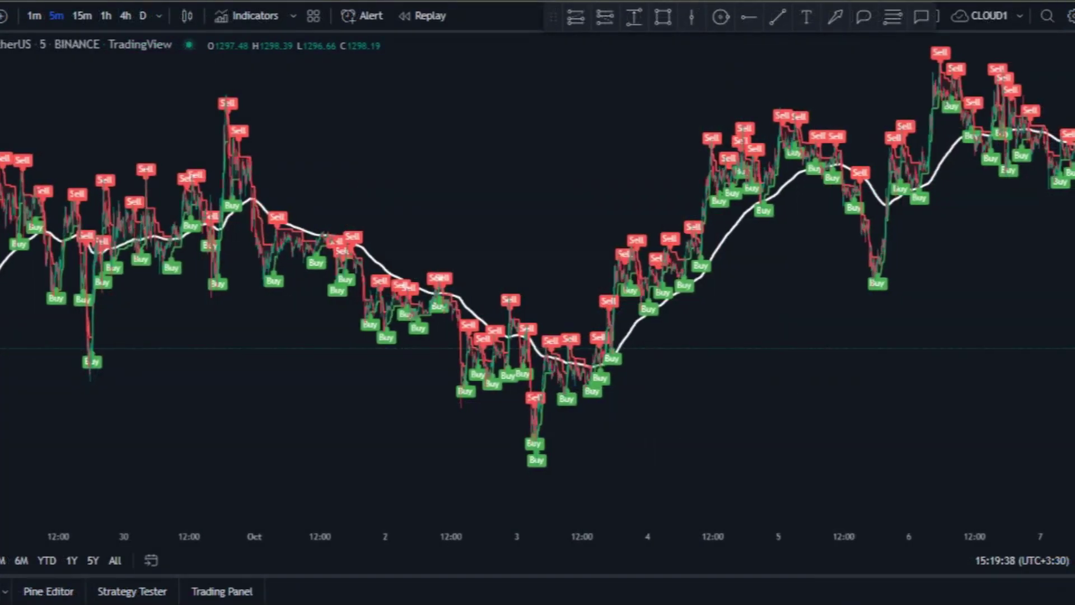
scroll(761, 476, "up", 3)
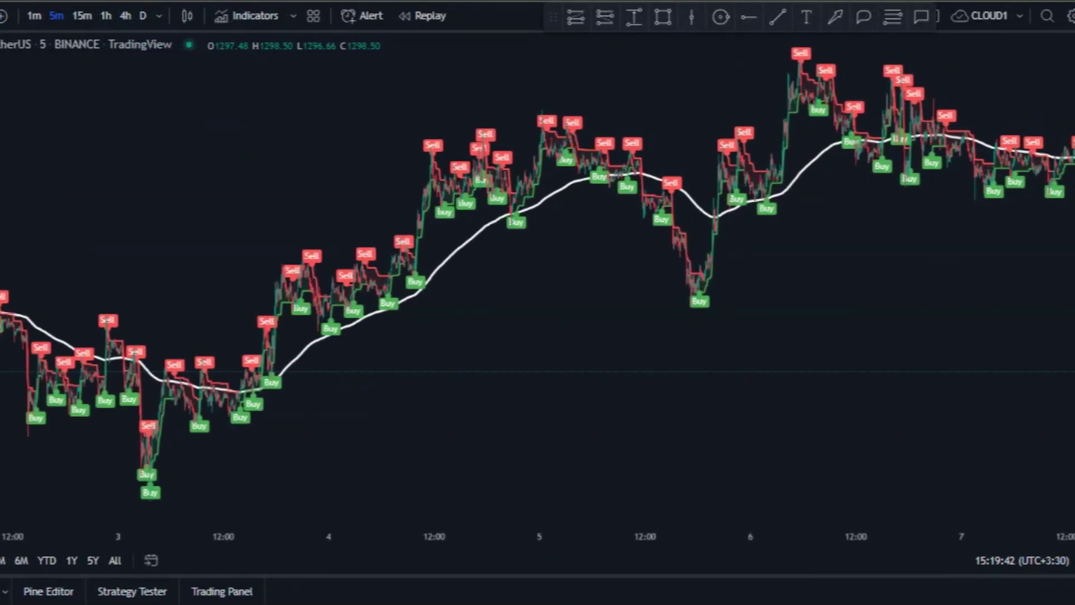